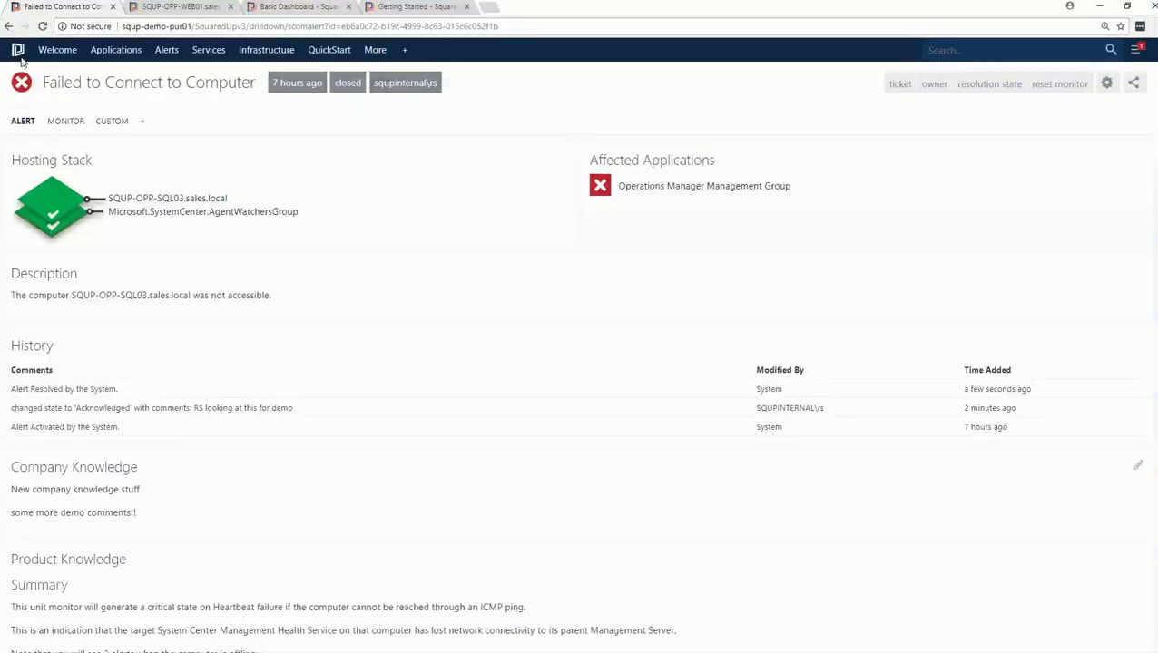
Look up the SQUP-OPP-WEB01 server page, then return to Getting Started and begin a new application map
left_click(17, 51)
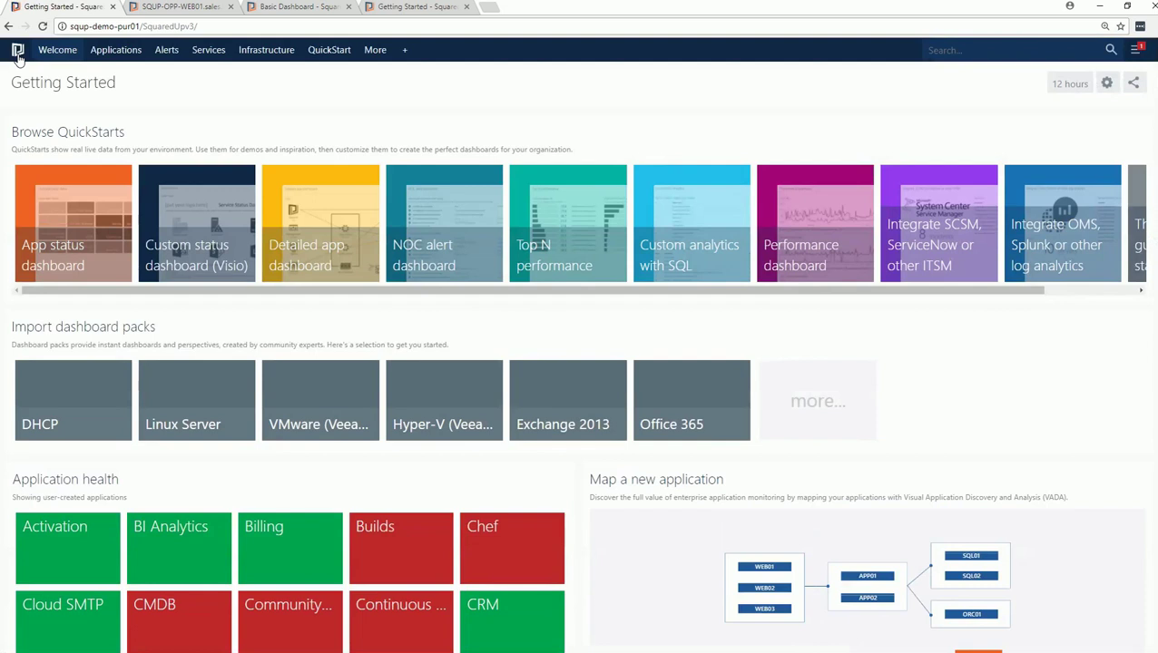
scroll(627, 374, "down", 2)
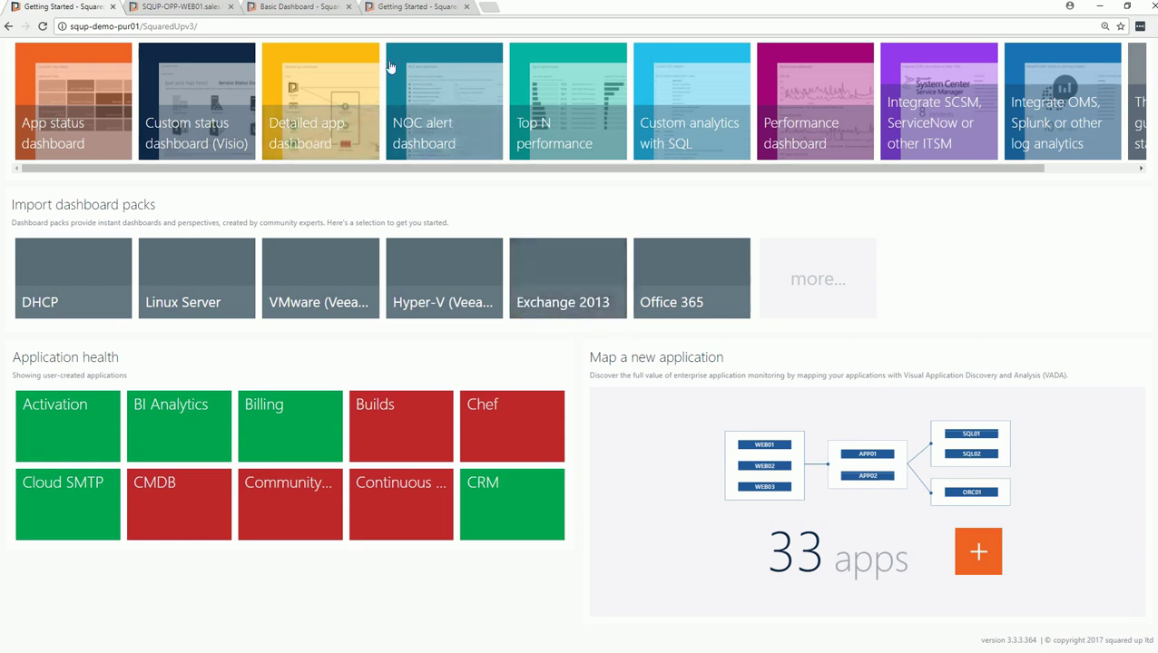
left_click(161, 8)
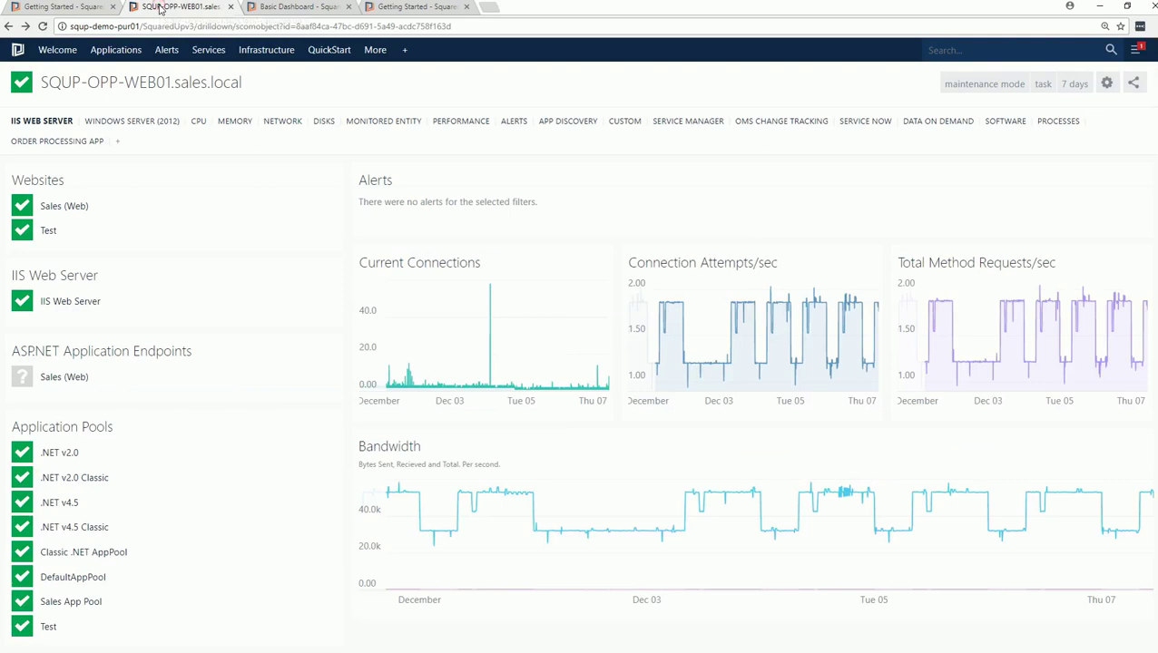
mouse_move(158, 72)
left_click_drag(124, 82, 171, 83)
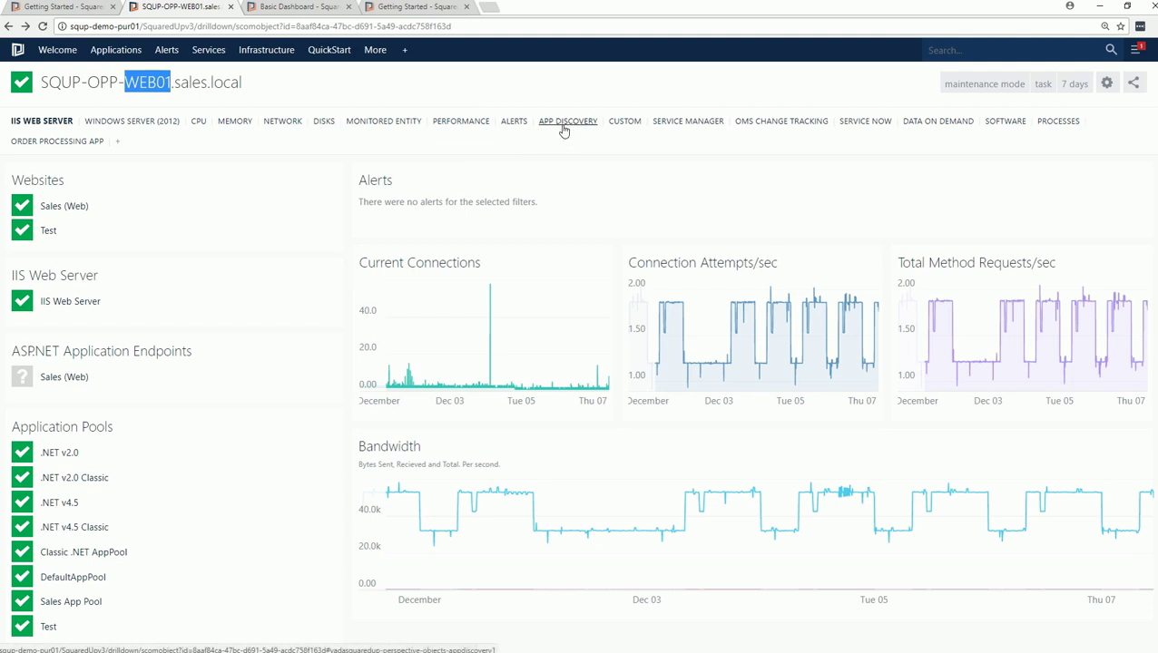
left_click(88, 11)
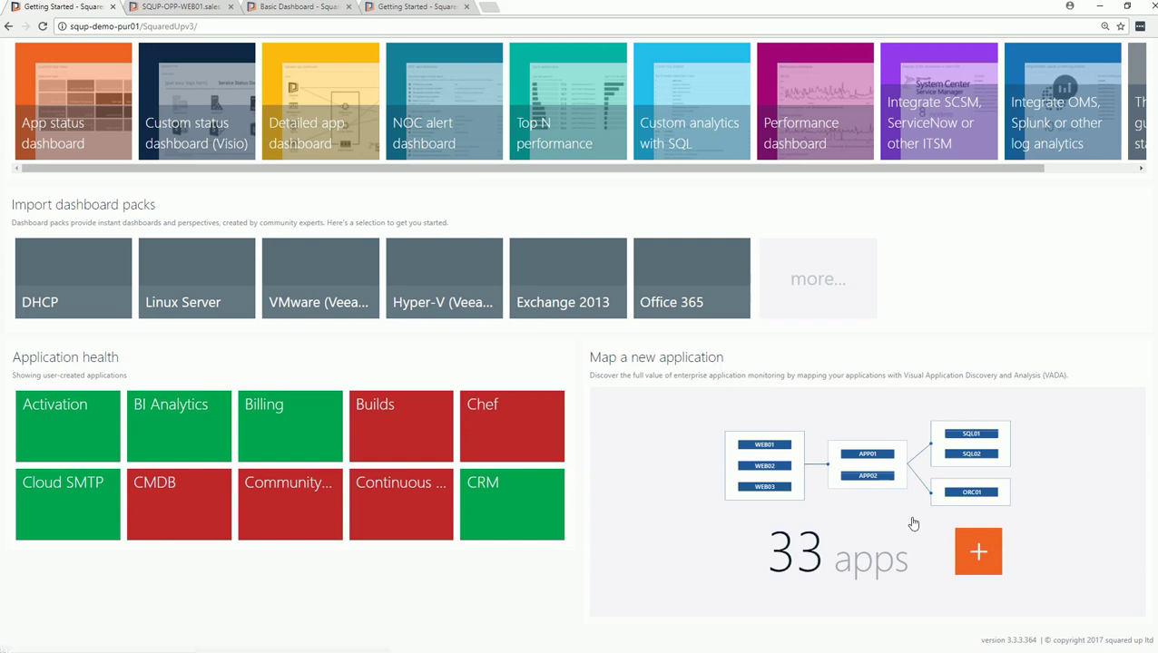
left_click(976, 551)
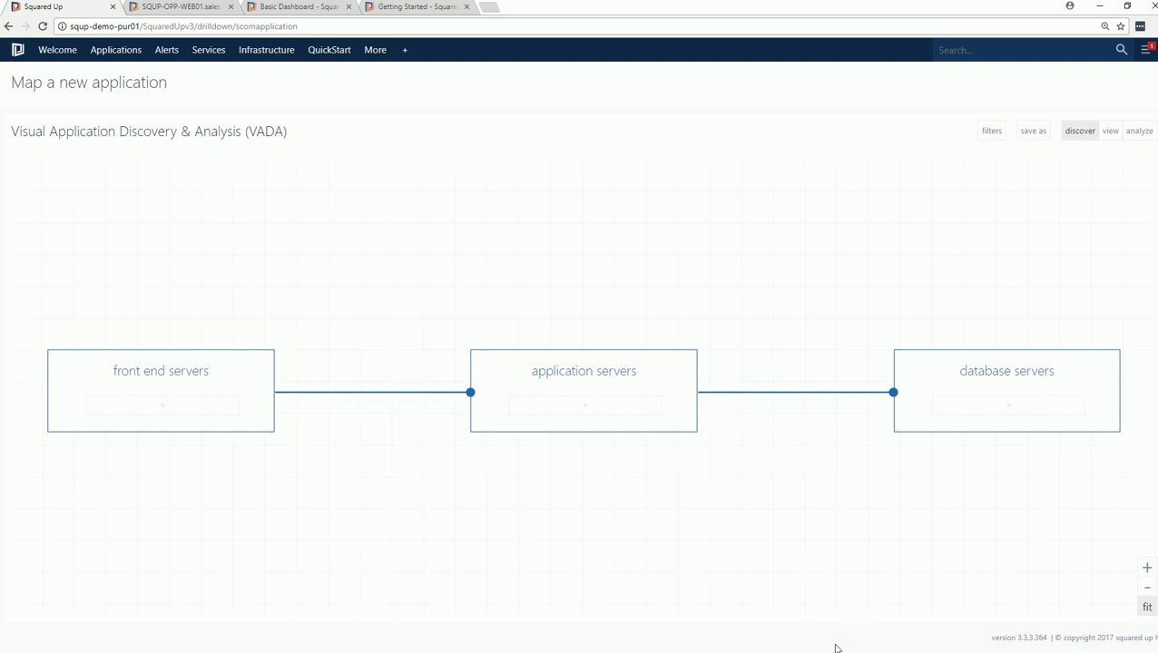
Add SQUP-OPP-WEB01.sales.local to front end servers and discover its links to APP01, APP02 and 168.63.129.16
left_click(178, 403)
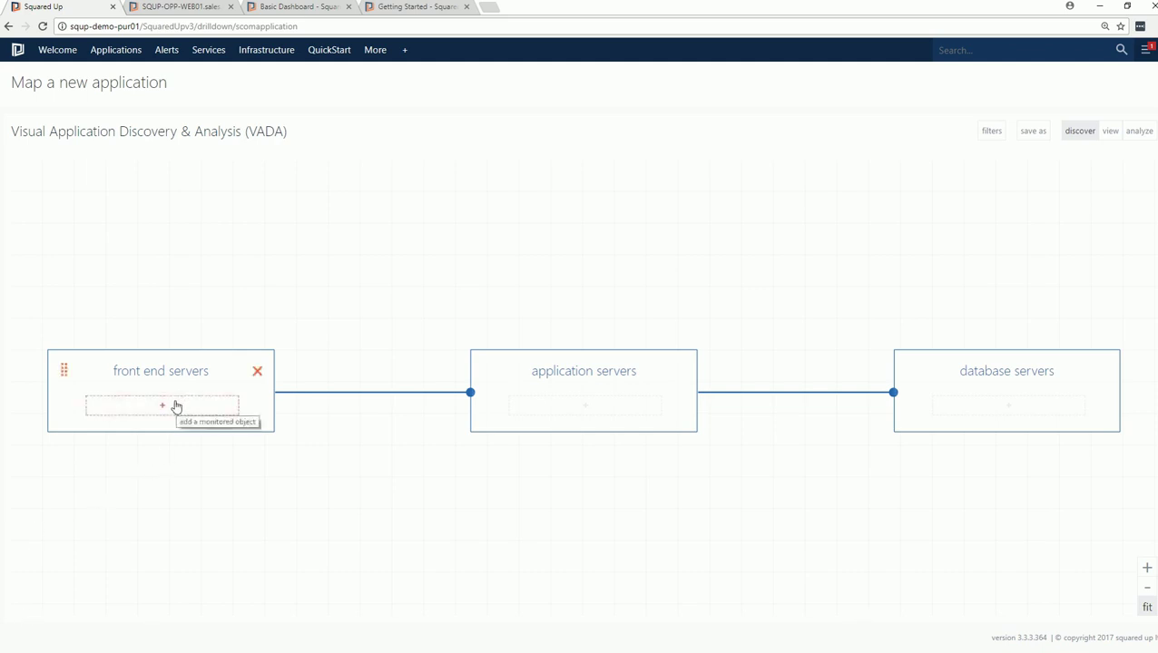
type("web01")
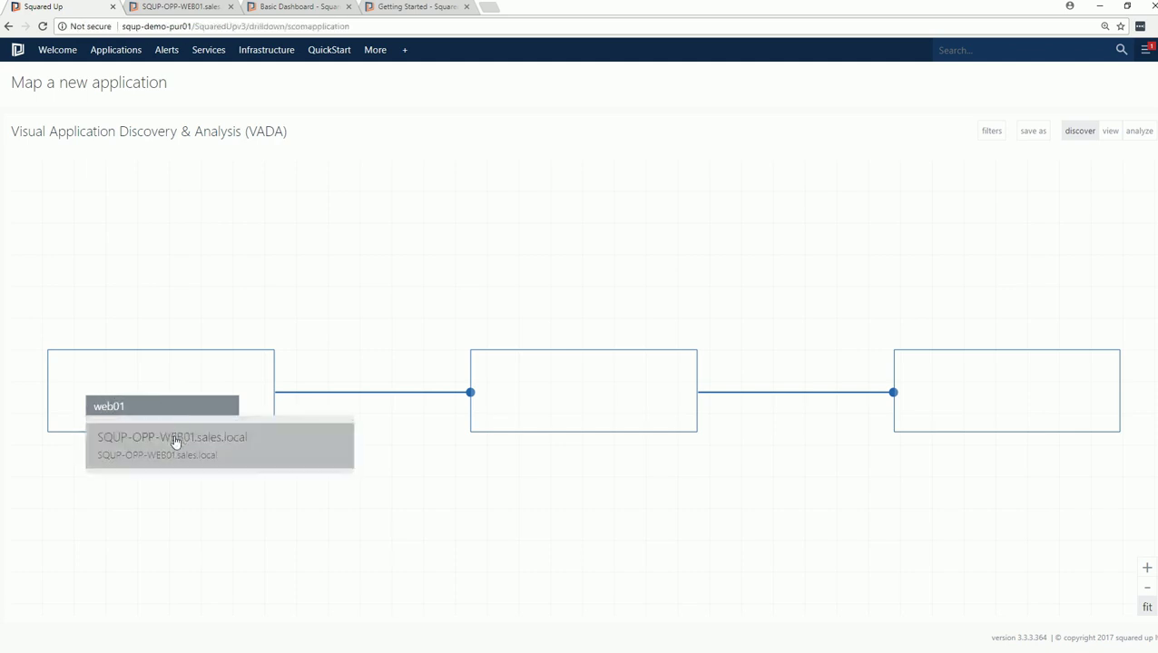
left_click(175, 440)
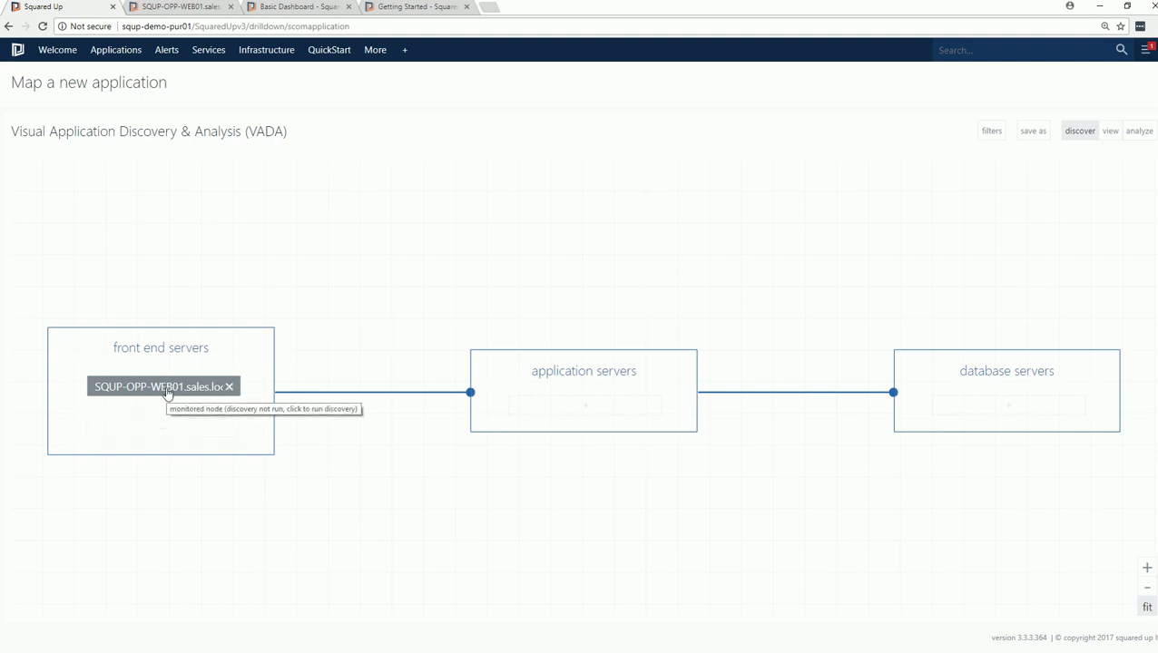
left_click(168, 393)
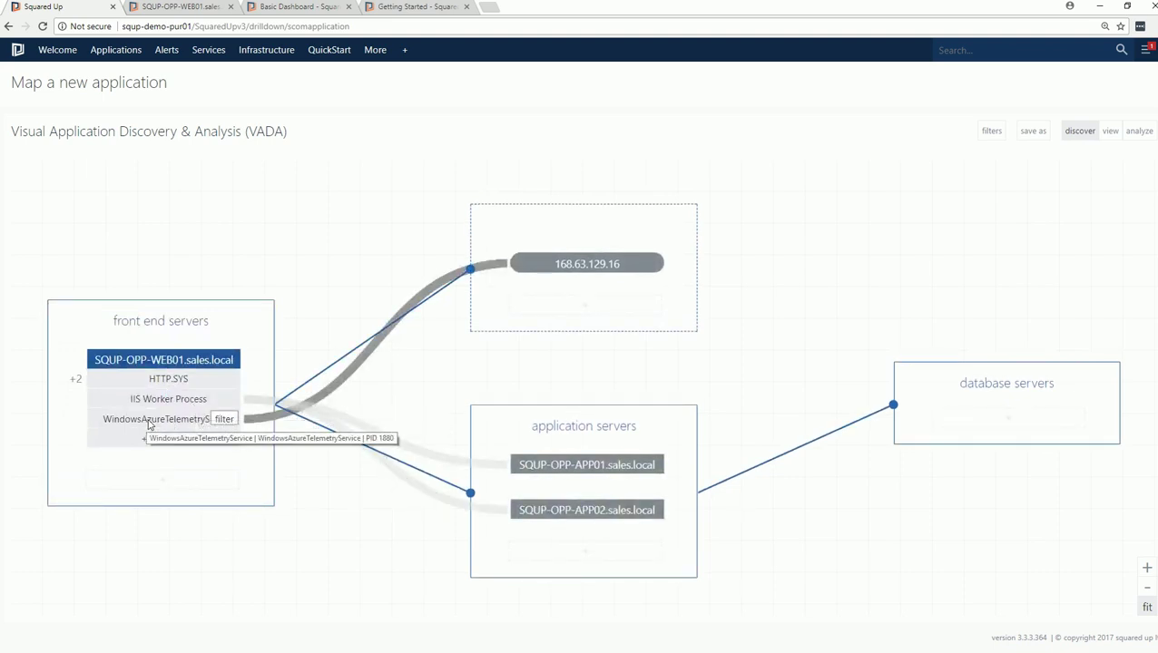
Filter out the WindowsAzureTelemetryService process on the WEB01 node only
left_click(225, 421)
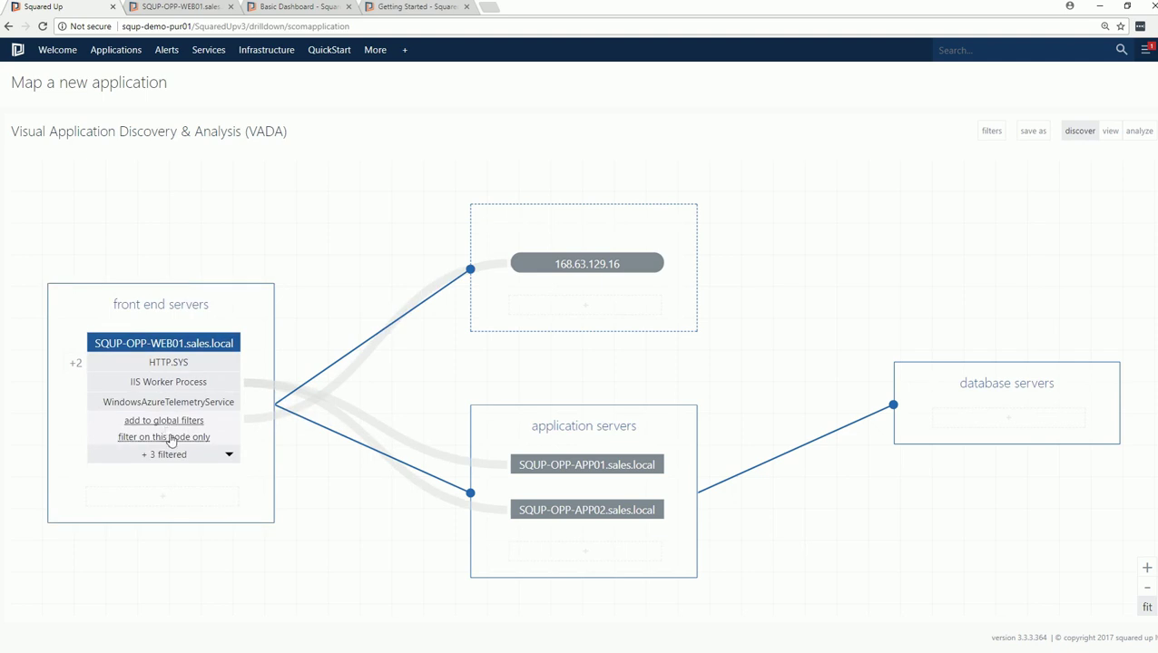
left_click(171, 437)
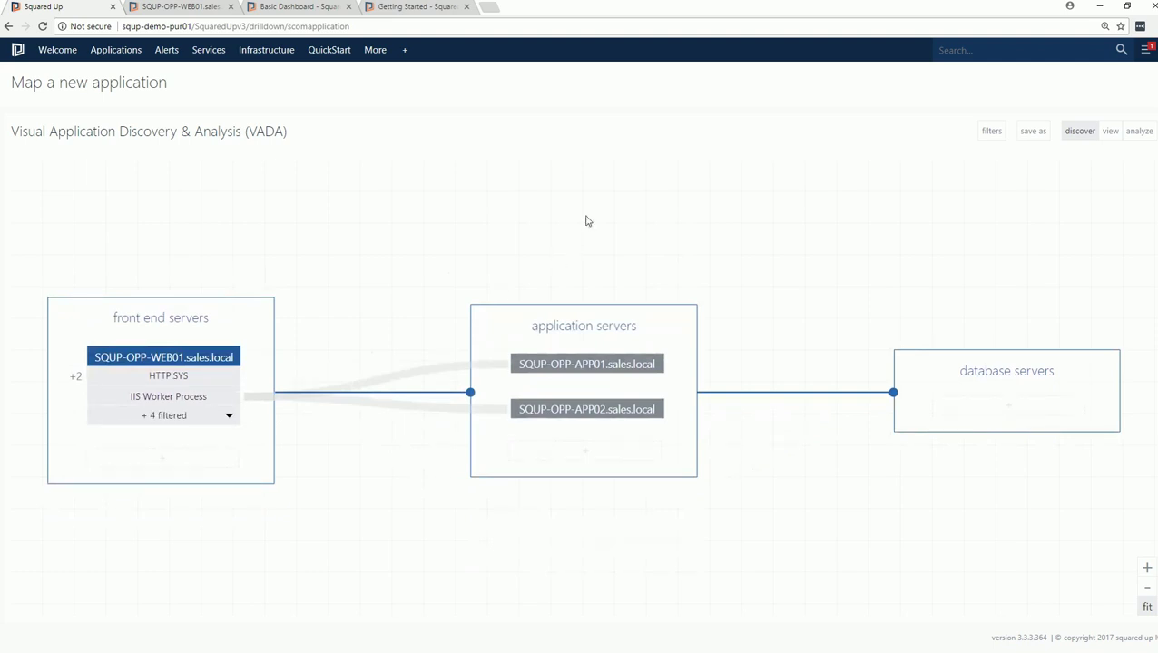
Add the incoming FS01 and LB01 servers as a new group named 'Load Balancers'
left_click(76, 378)
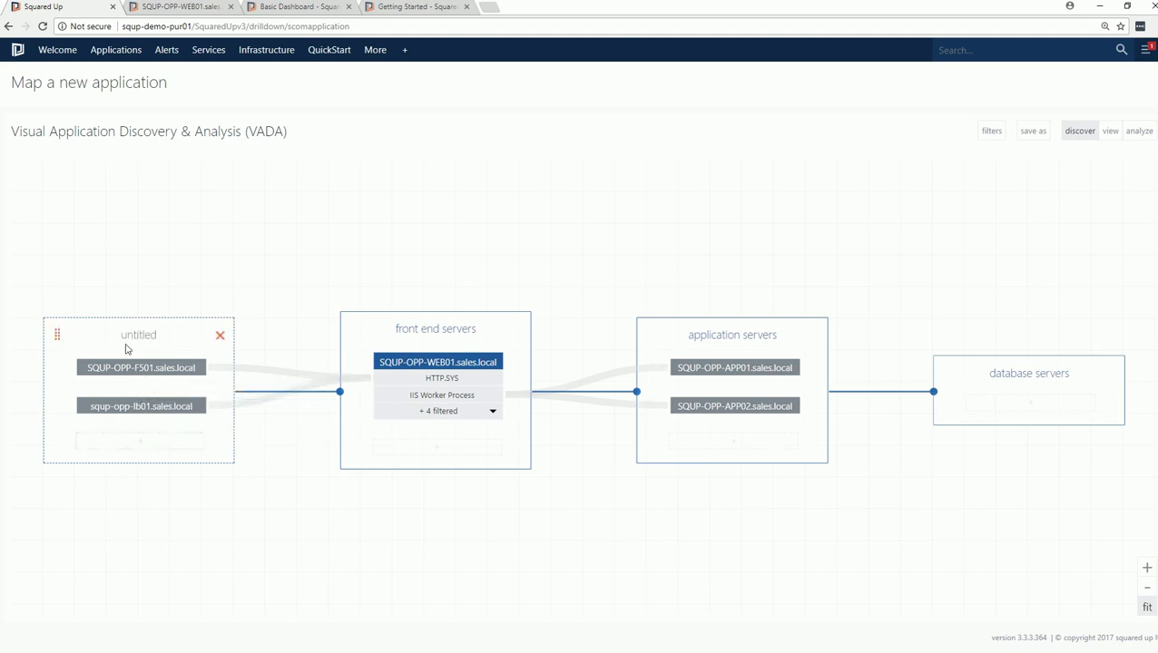
left_click(127, 334)
type("Load Balancers")
key("Return")
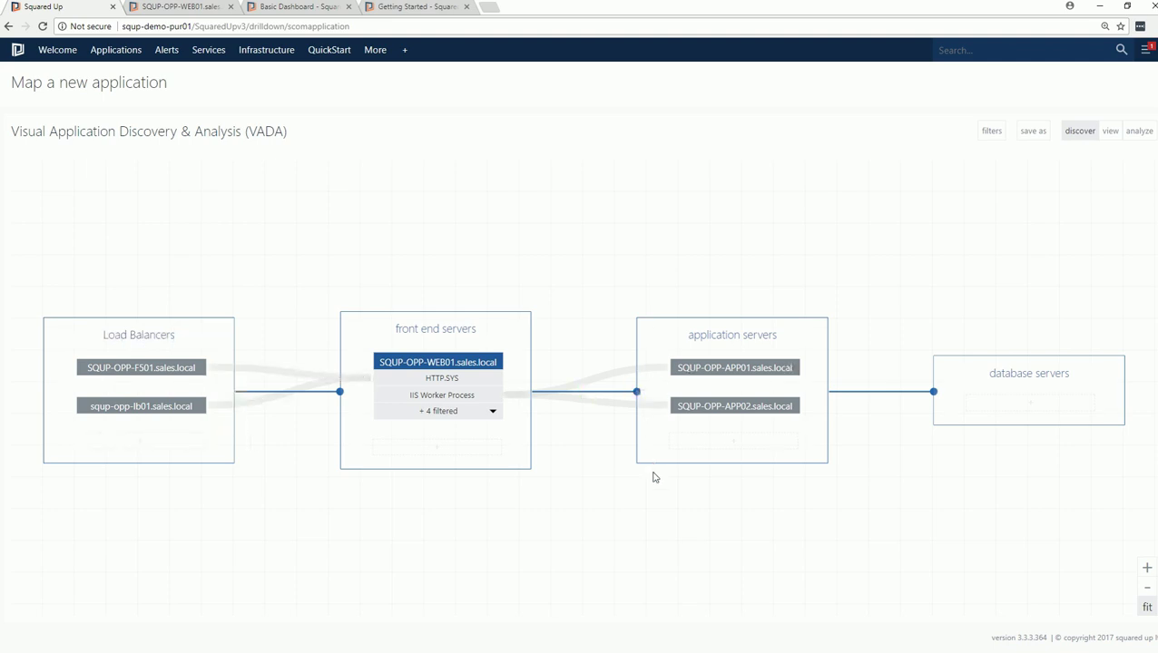
left_click_drag(640, 499, 458, 491)
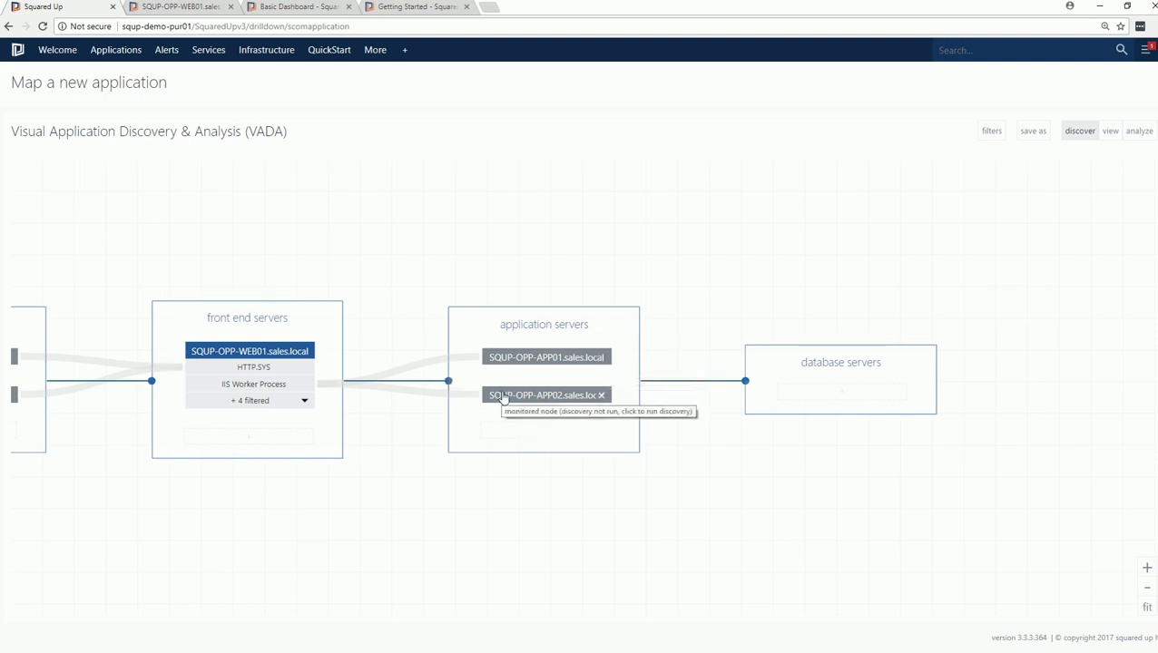
Run discovery on SQUP-OPP-APP01 and APP02, and rename the database servers group to 'Oracle DB'
left_click(512, 360)
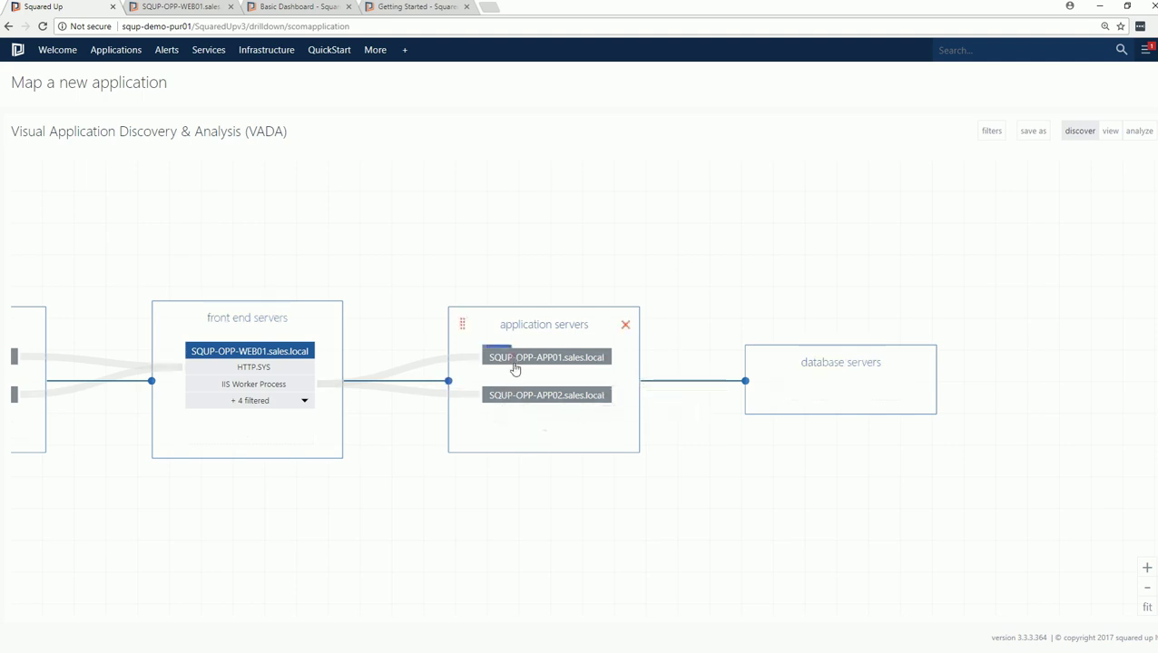
left_click(515, 398)
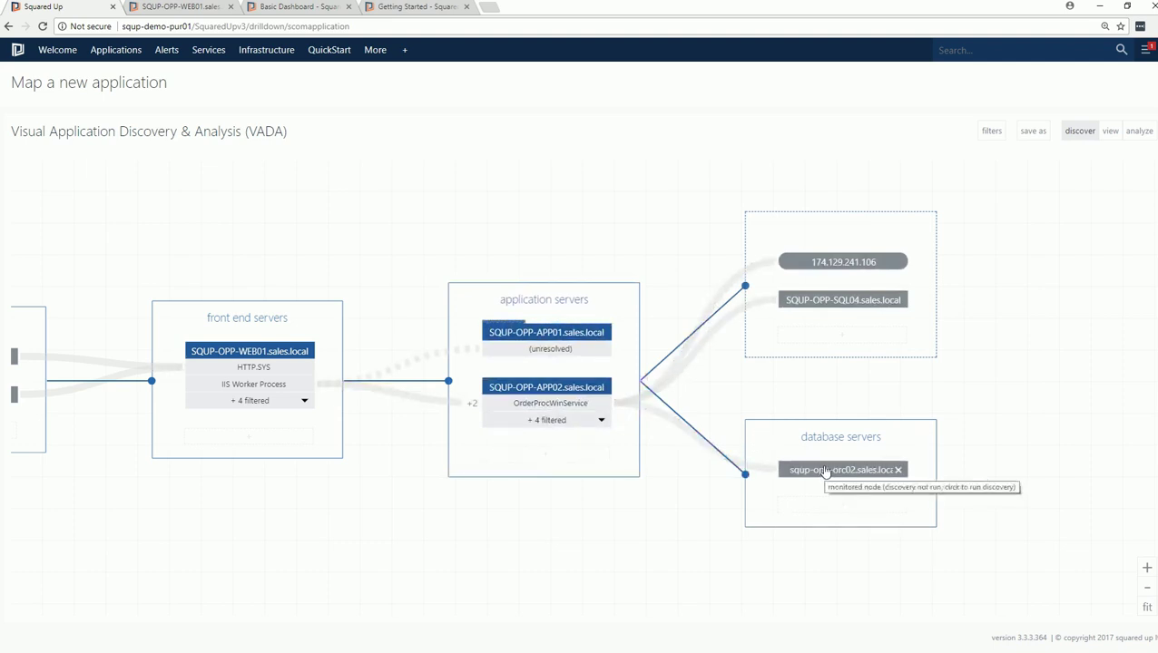
double_click(833, 437)
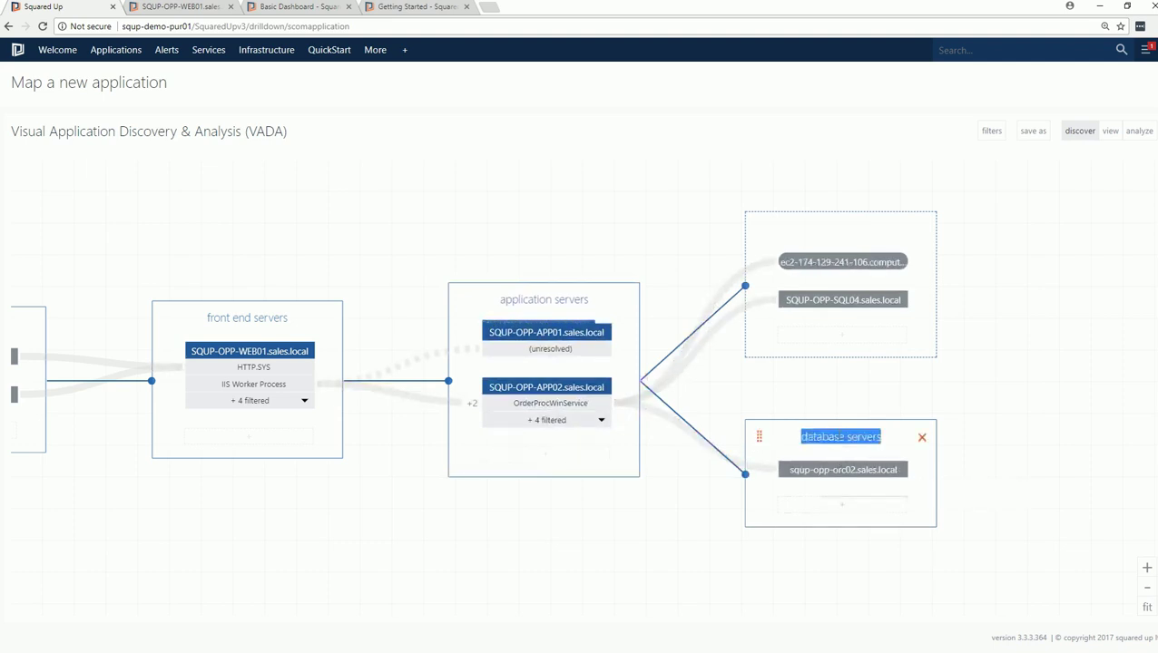
type("Oracle")
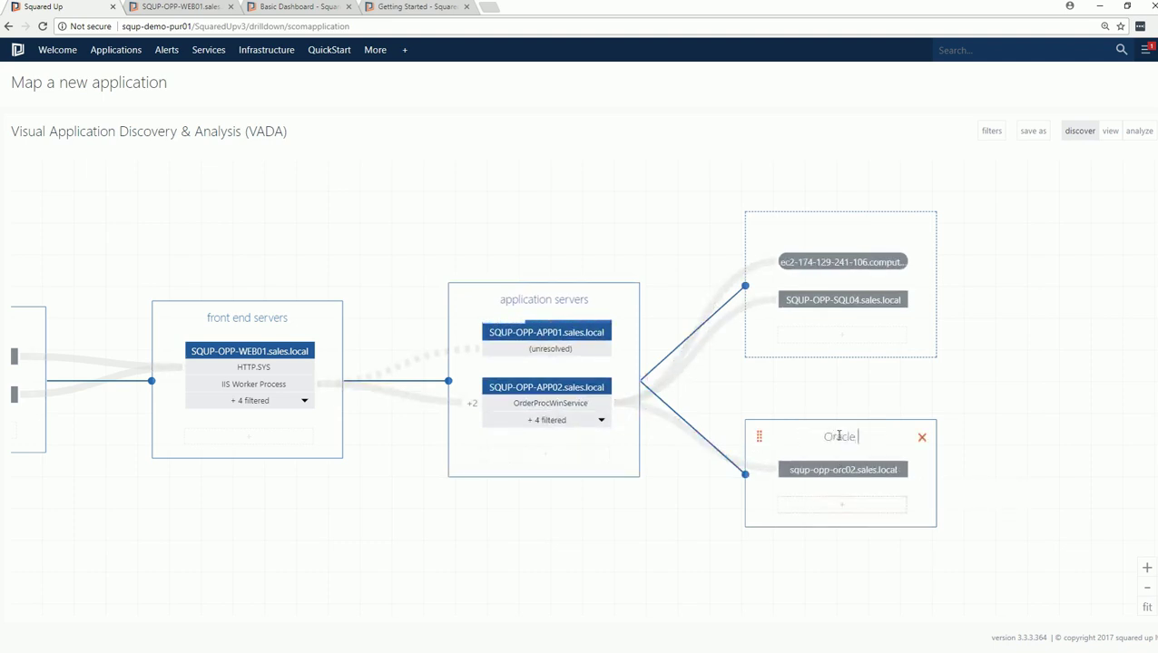
type(" DB")
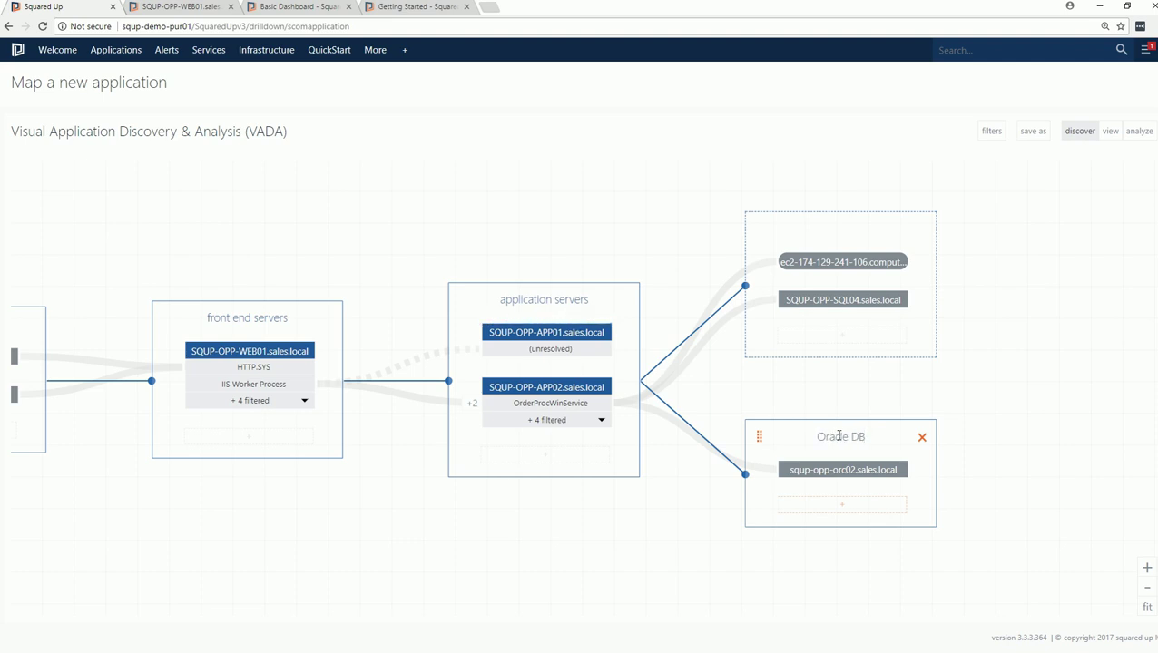
key("Return")
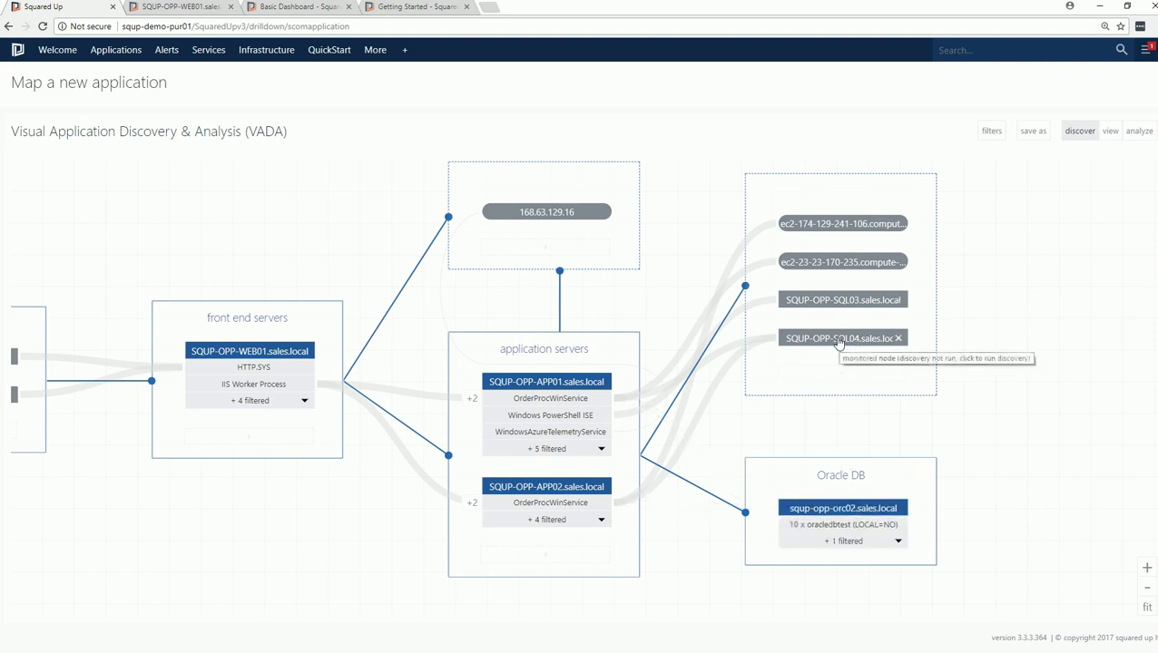
Move SQL03 and SQL04 into a new 'SQL DBs' group and remove the 168.63.129.16 node
left_click_drag(839, 341, 853, 453)
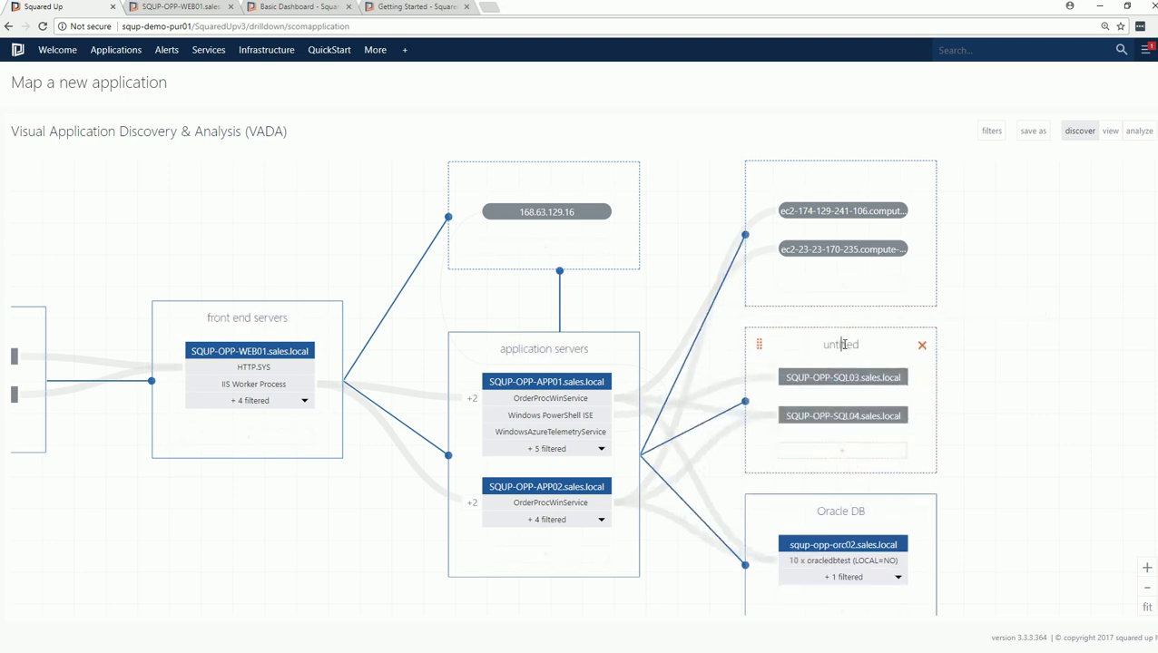
left_click(843, 345)
type("SQ")
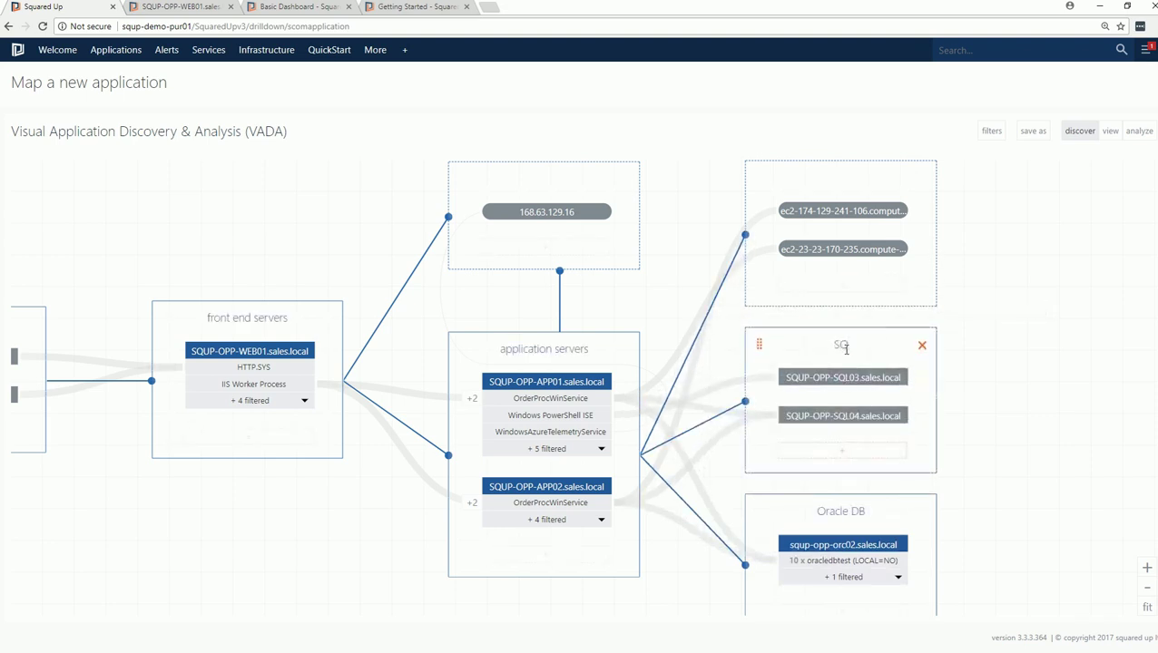
type("L DBs")
key("Return")
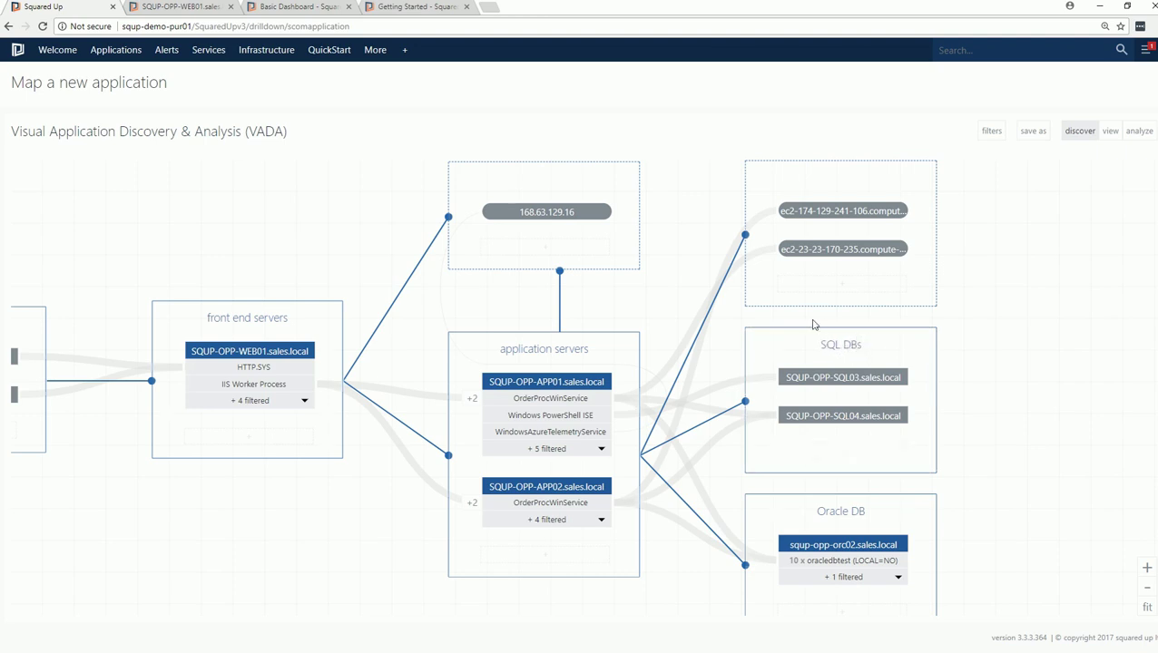
left_click(601, 214)
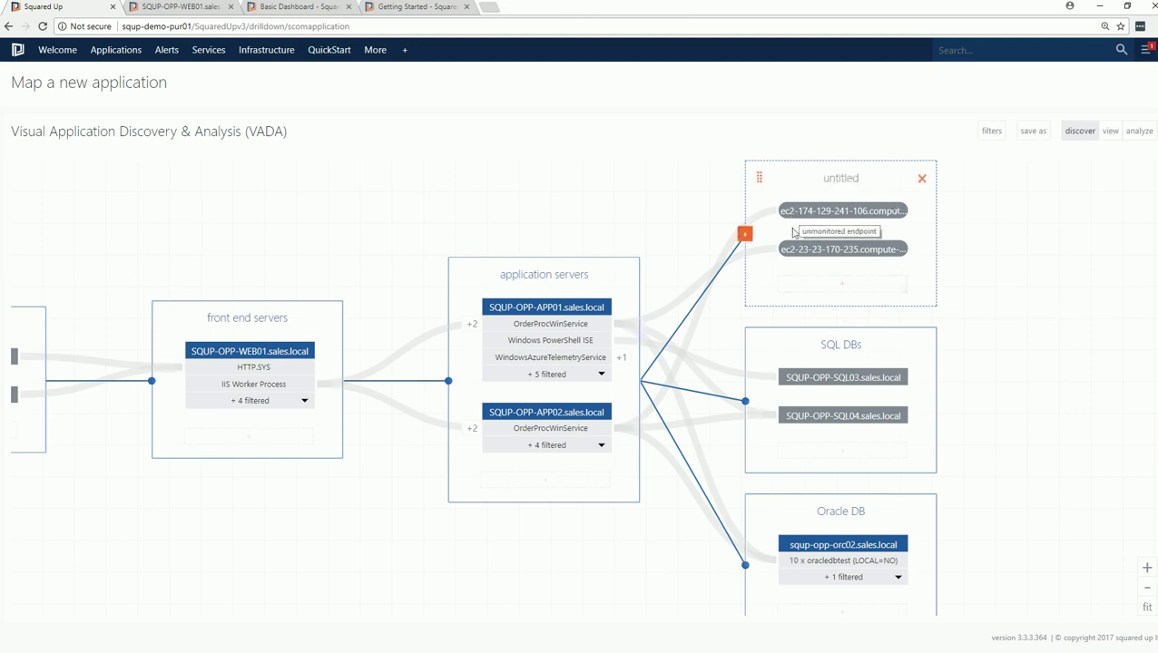
Rename the untitled group holding the two EC2 endpoints to 'External (AWS)'
left_click(839, 179)
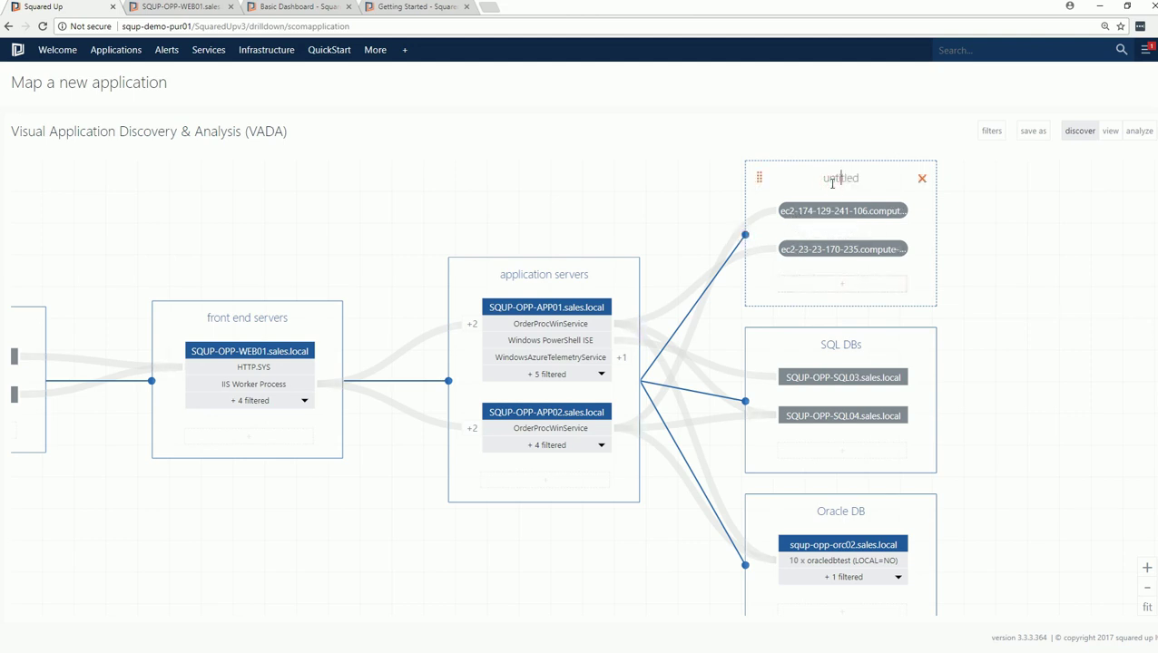
type("External (AWS)")
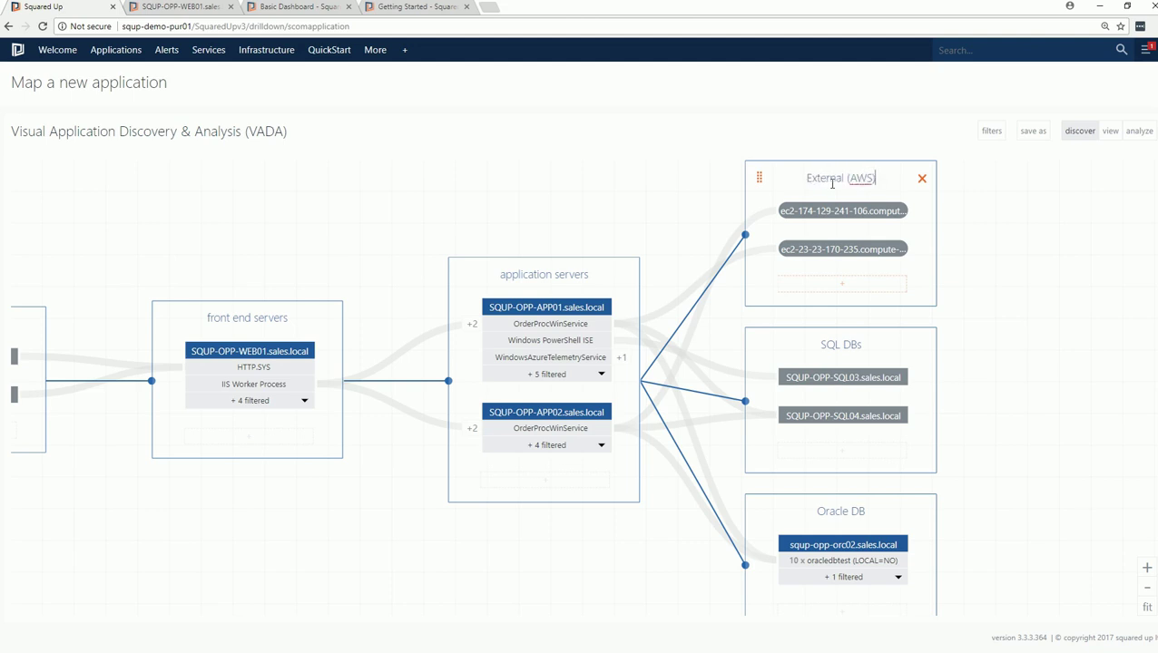
key("Return")
mouse_move(814, 256)
mouse_move(825, 218)
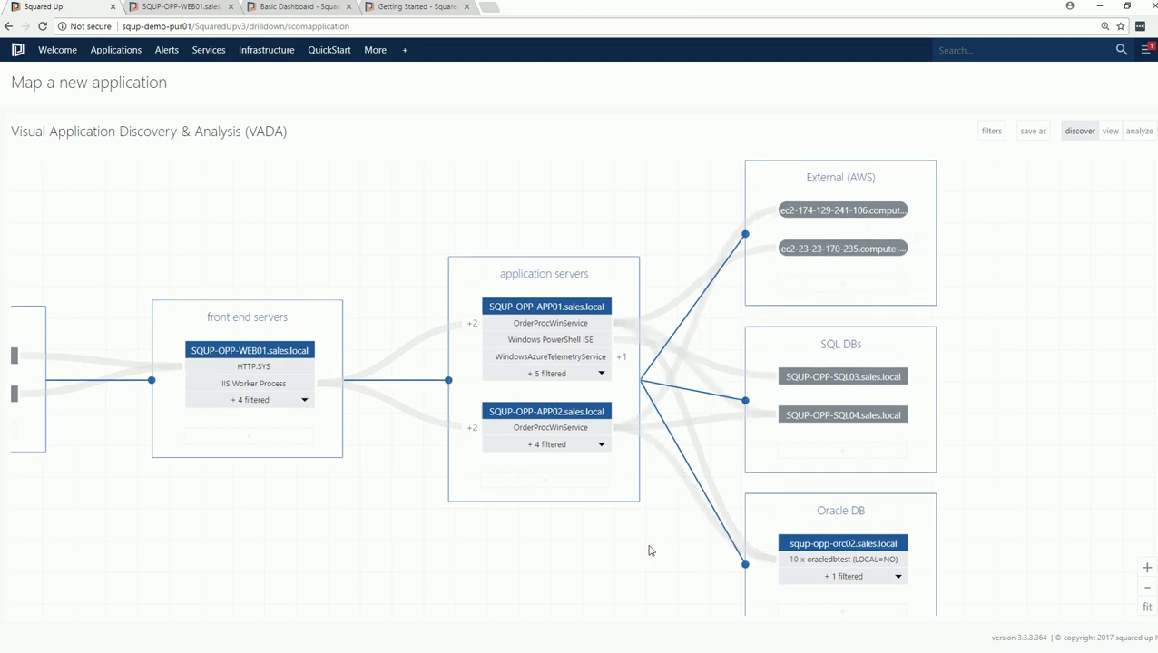
Add SQUP-OPP-WEB02 and WEB03 to front end servers and run discovery on each
left_click_drag(649, 548, 667, 517)
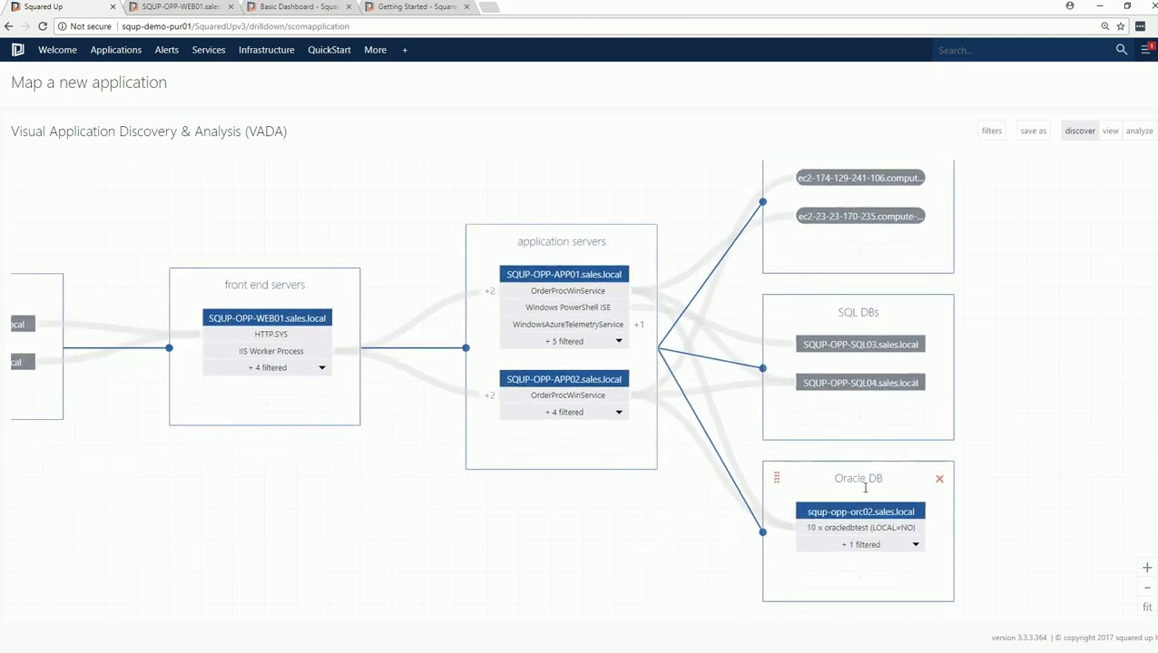
left_click(489, 291)
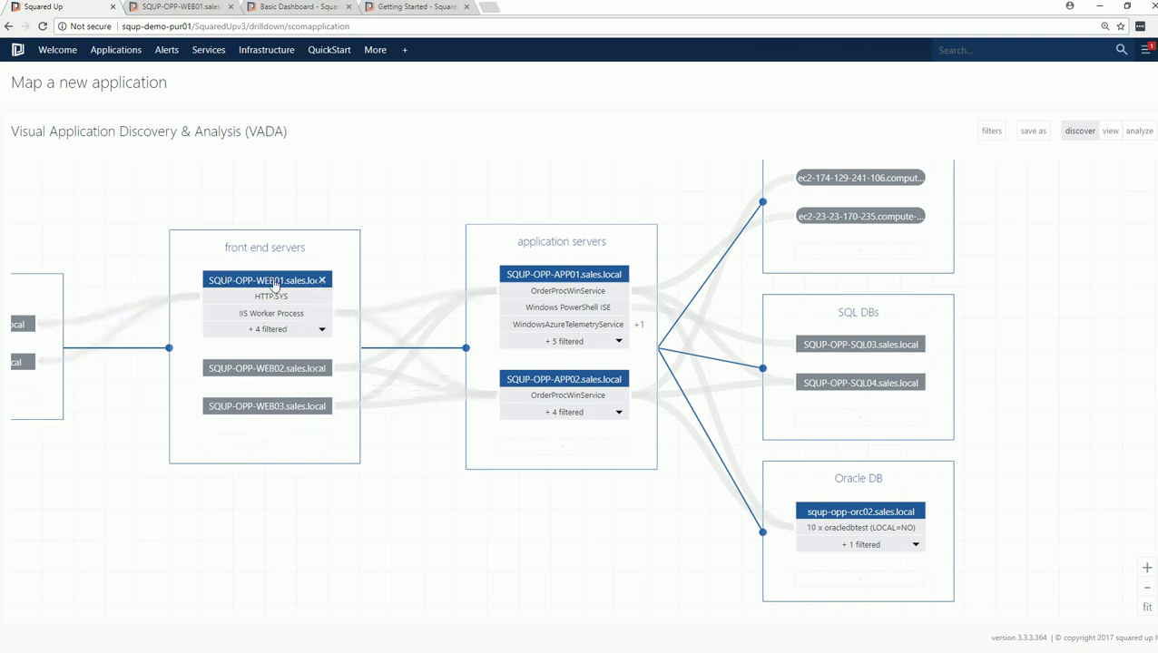
left_click(258, 368)
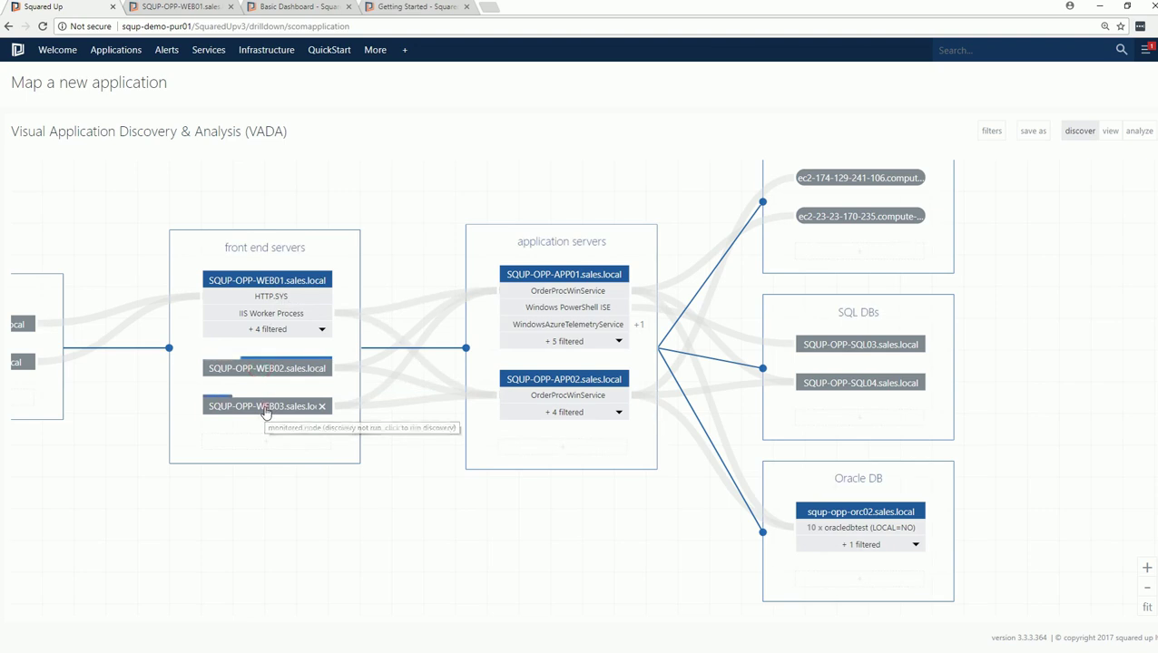
left_click(272, 410)
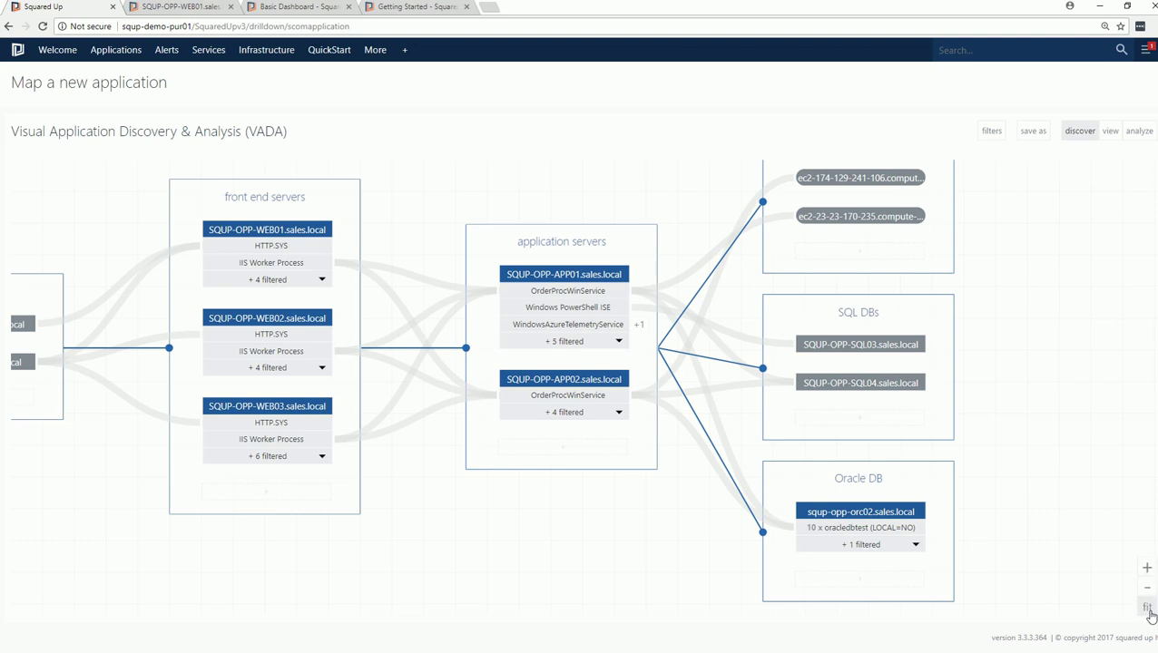
Zoom the map to show every group, from Load Balancers through Oracle DB
left_click(1149, 610)
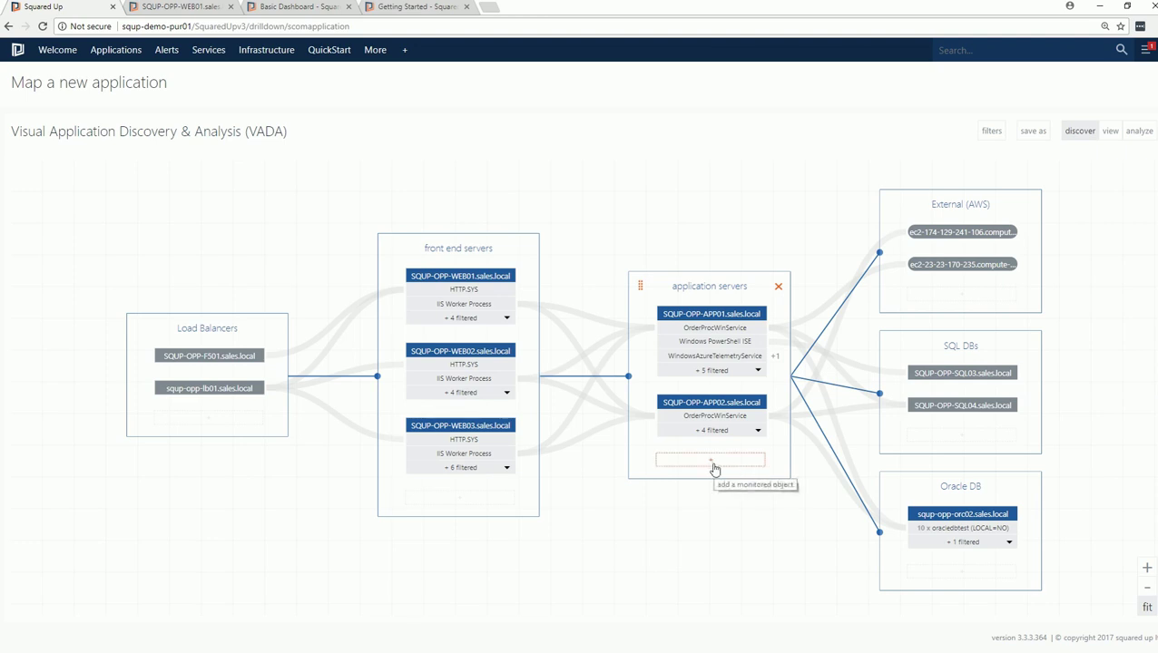
Search 'umb' and add SQUP-TEST-UMB01 to the application servers group
left_click(714, 463)
type("s")
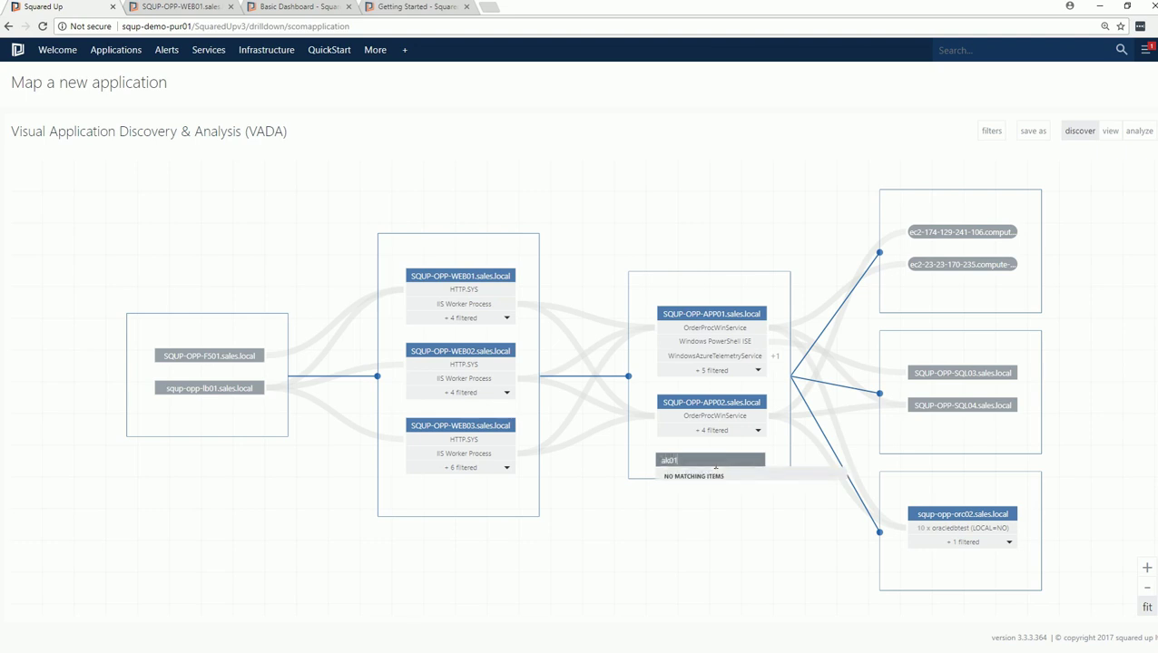
key("BackSpace")
key("BackSpace")
key("BackSpace")
key("BackSpace")
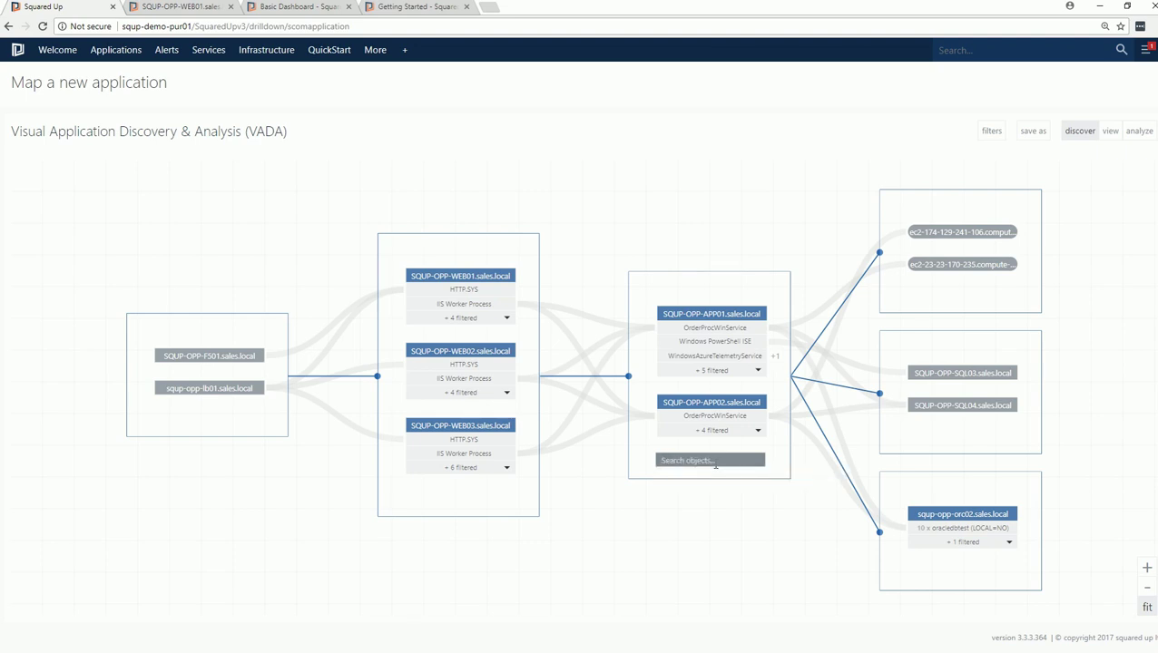
type("mb")
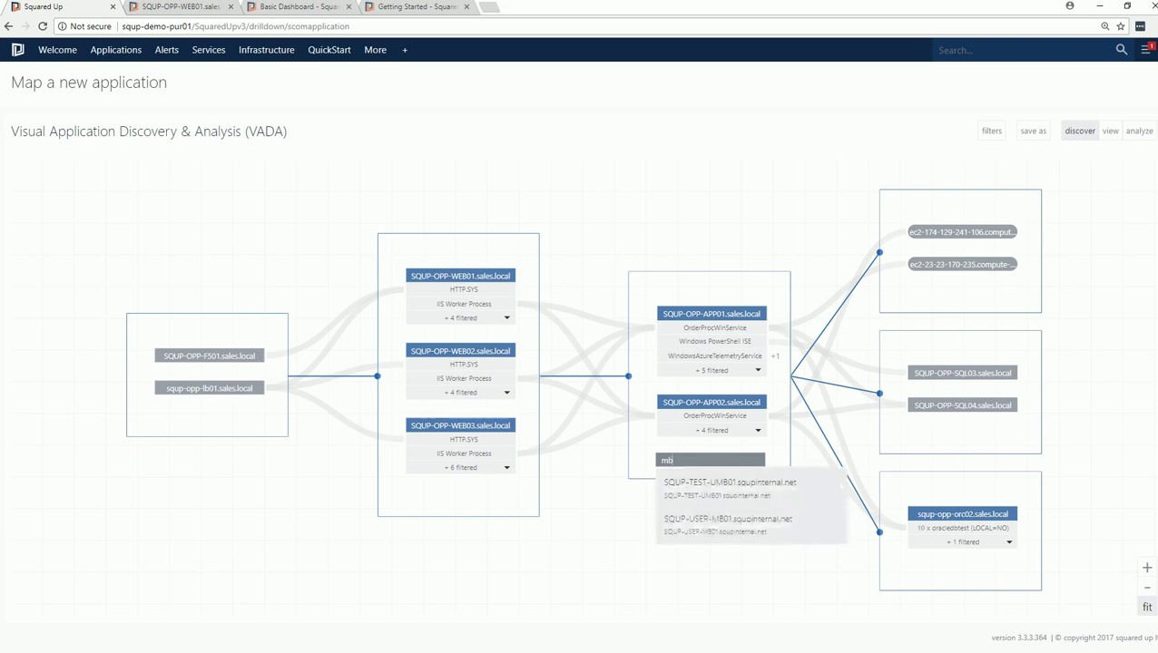
left_click(729, 491)
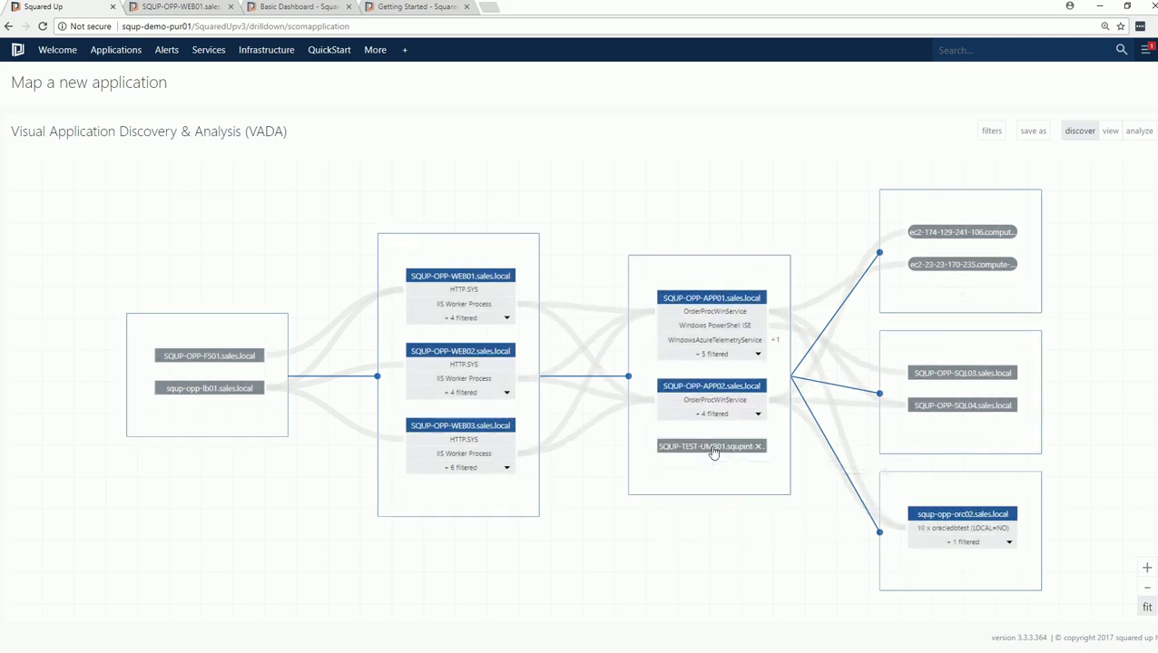
Move SQUP-TEST-UMB01 into a new 'Batch Job (overnight)' group linked to the application servers
left_click_drag(714, 456, 714, 205)
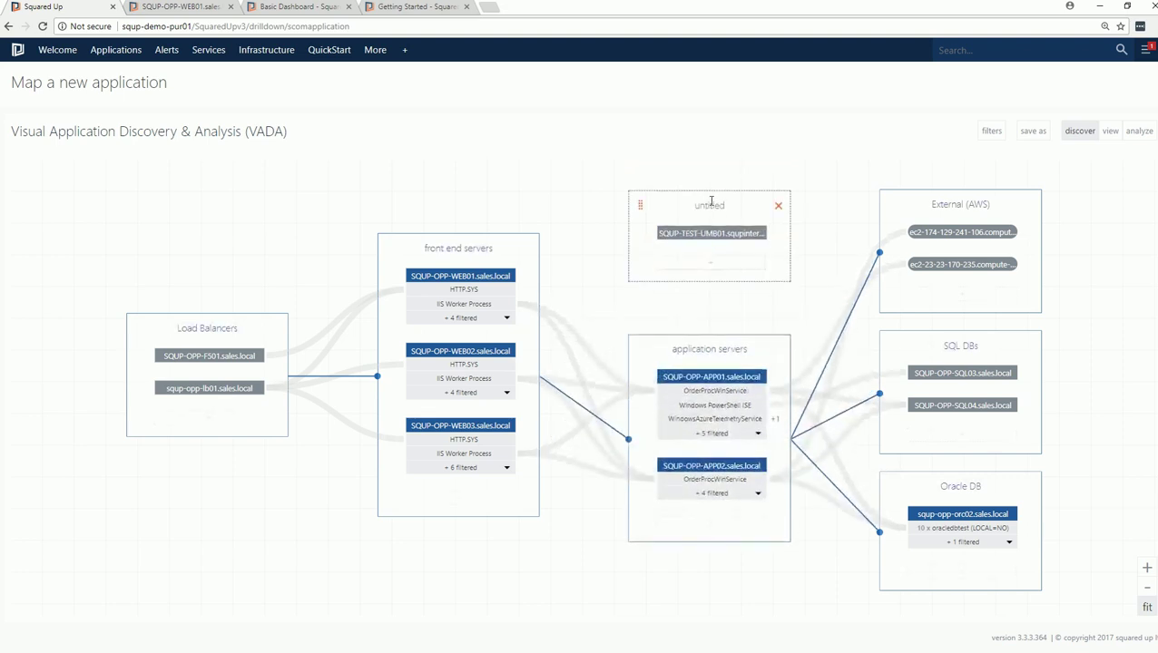
left_click(711, 204)
type("Bac")
type("ken")
type(" Job (ov")
type("ernight)")
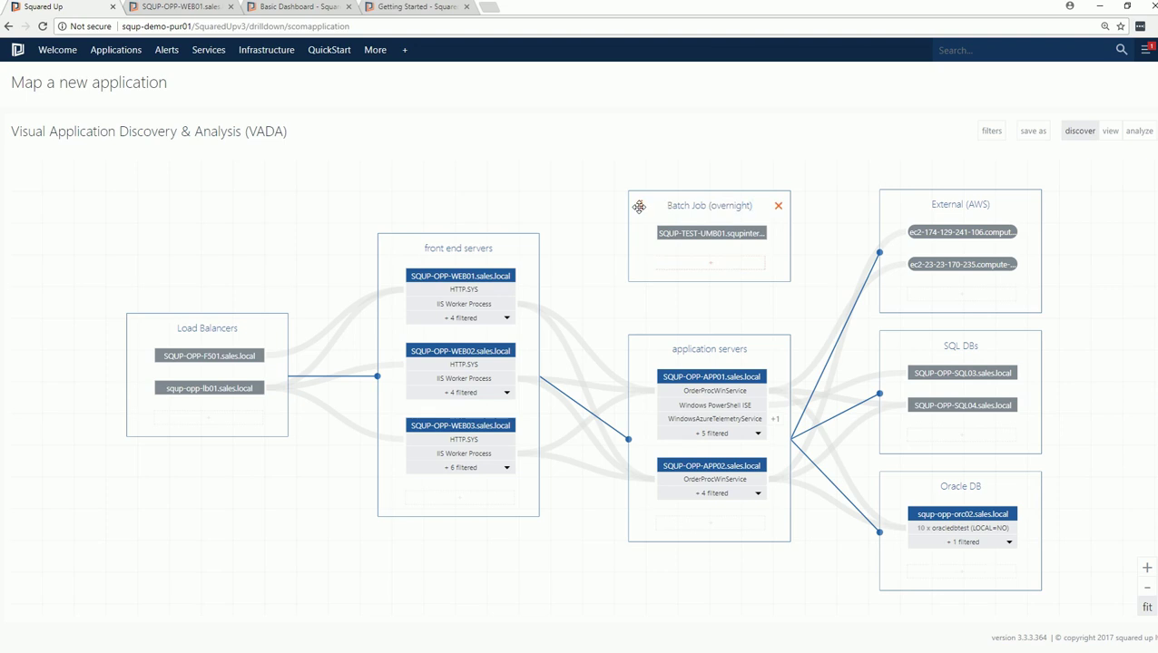
left_click_drag(628, 238, 716, 358)
Save the map as the monitored application 'My Demo App' and download Application.my.demo.app.xml
left_click(1029, 133)
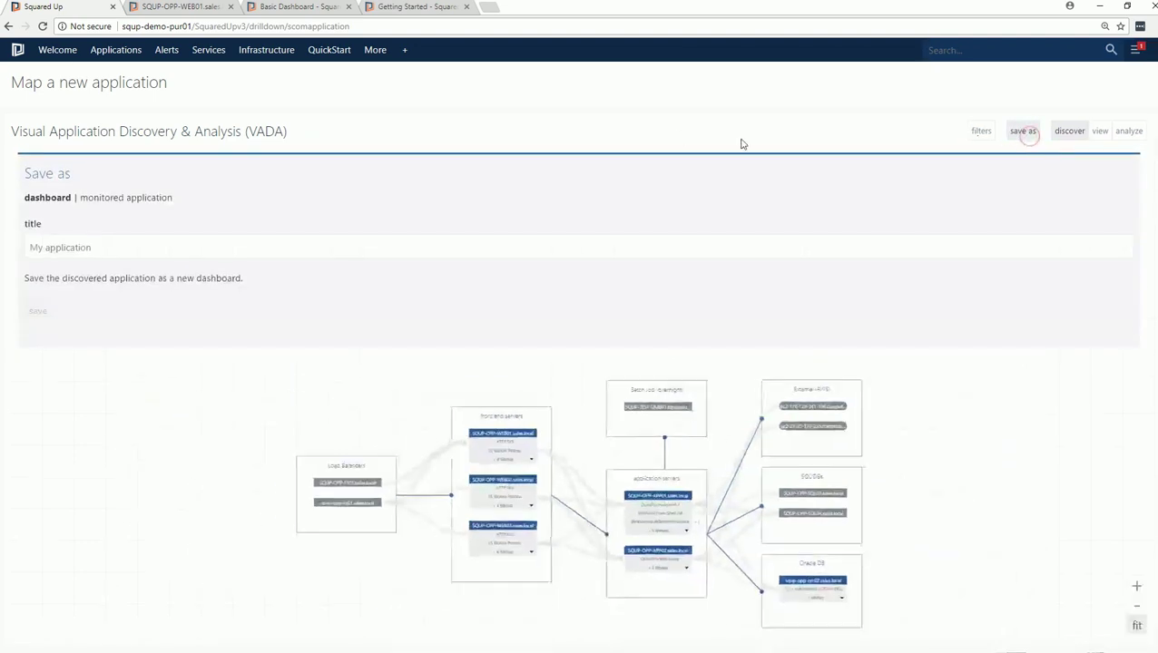
left_click(154, 199)
left_click(120, 248)
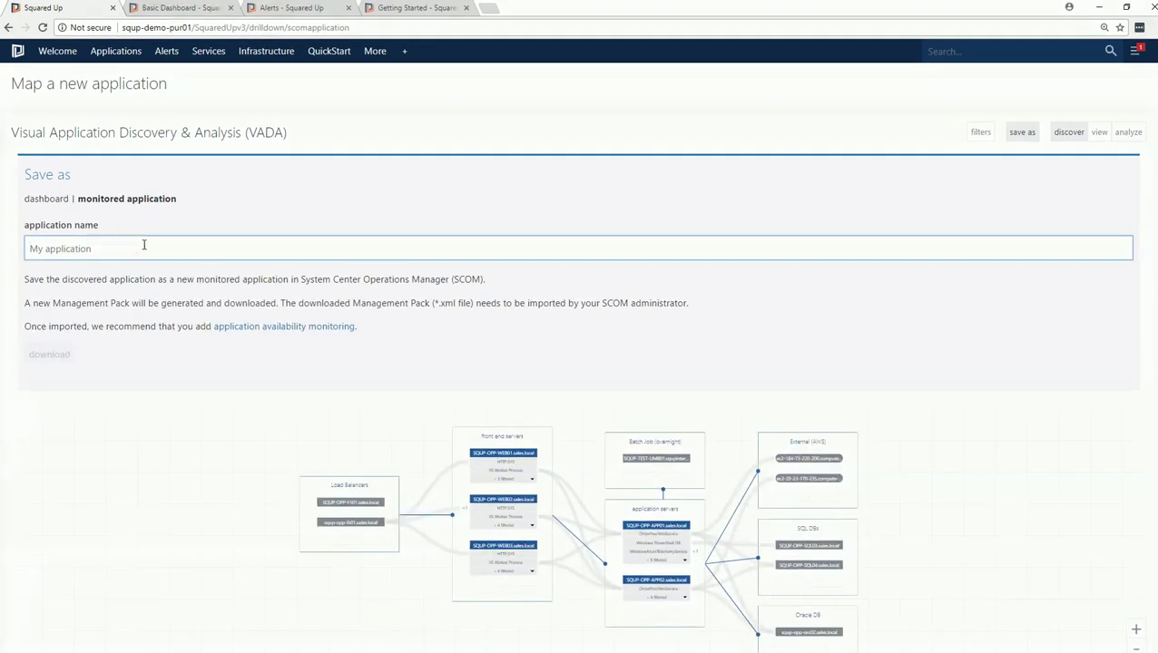
type("My Demo App")
left_click_drag(24, 278, 695, 303)
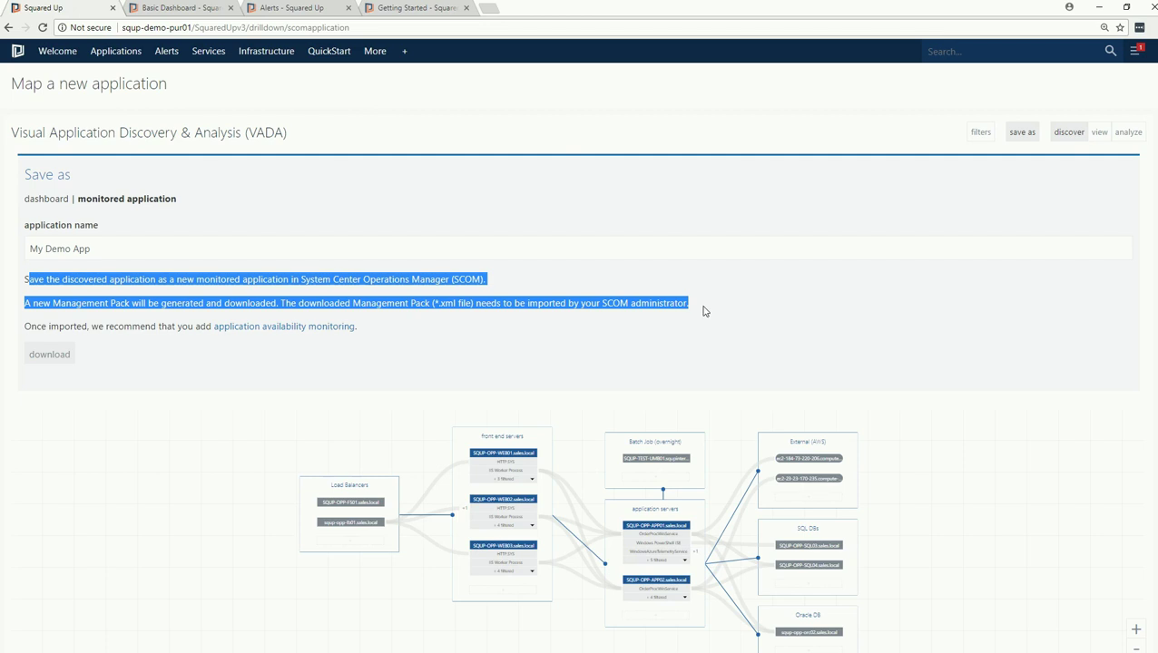
left_click(199, 367)
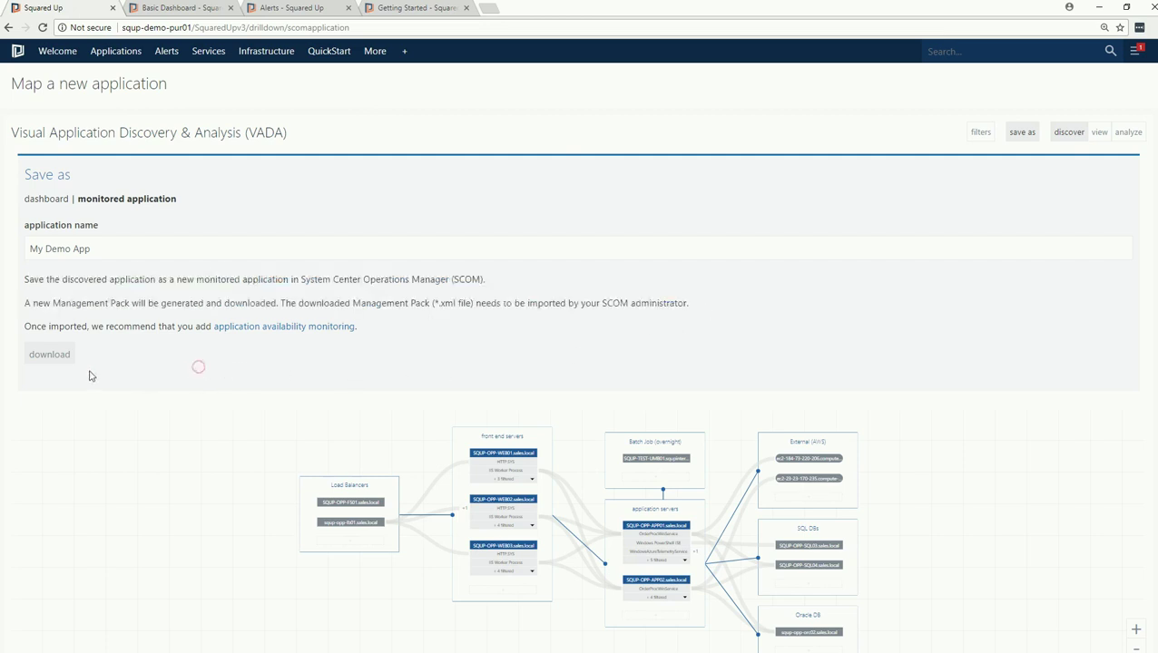
left_click(60, 359)
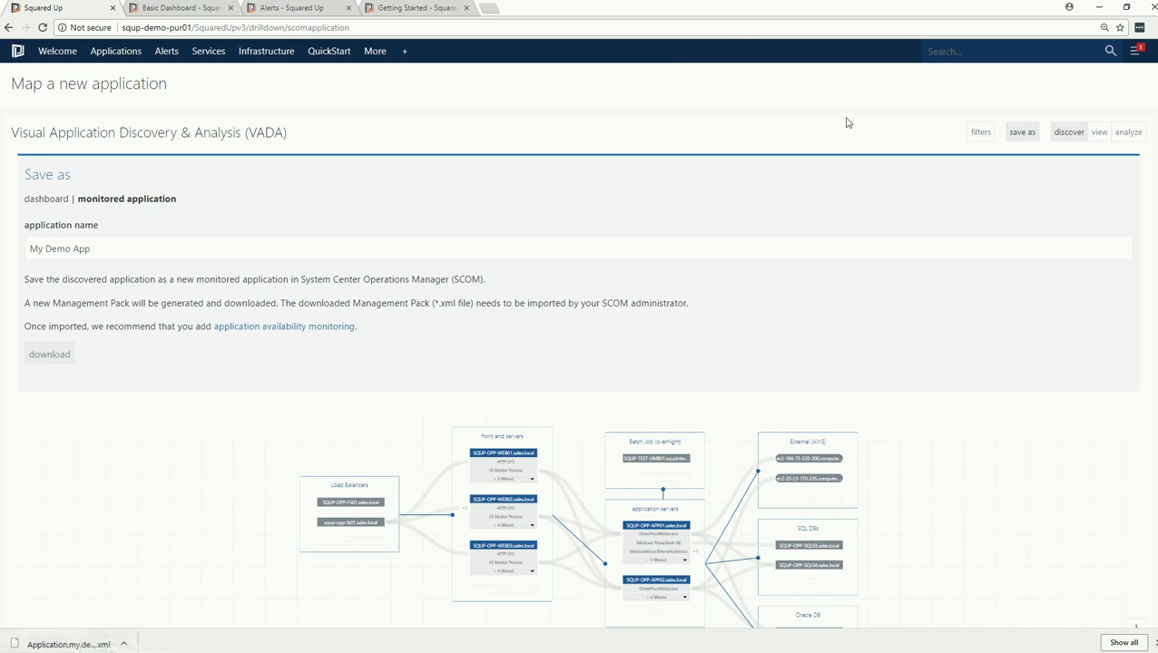
Close the save-as panel and switch the browser to full screen to show the whole VADA map
left_click(1023, 134)
left_click(1023, 134)
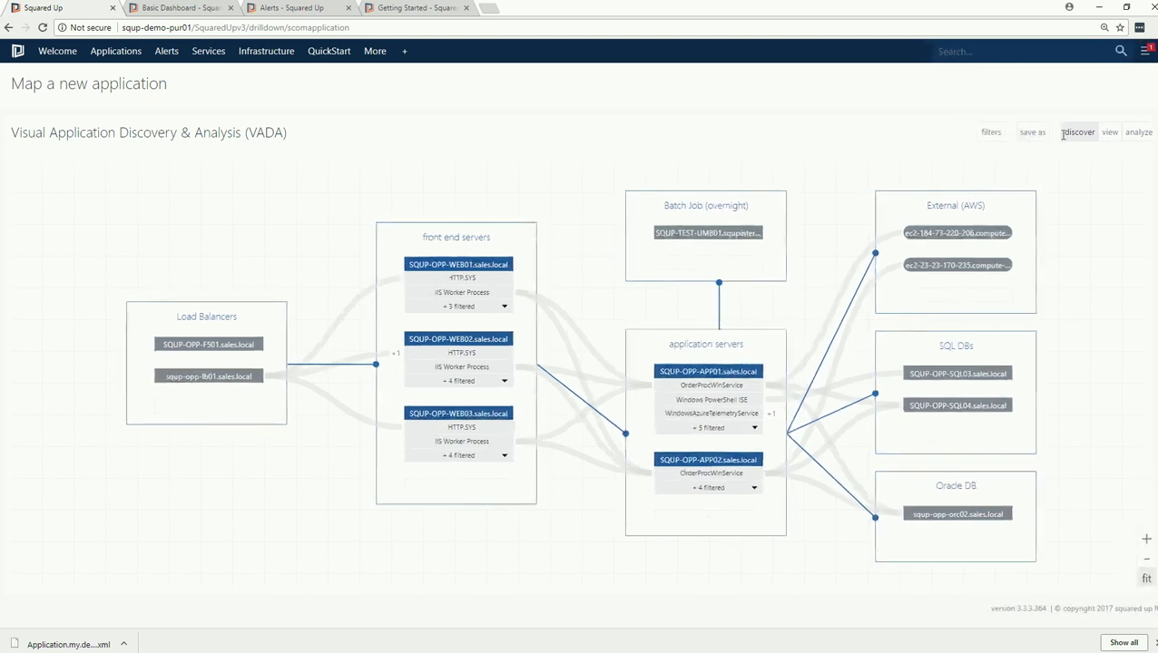
key("F11")
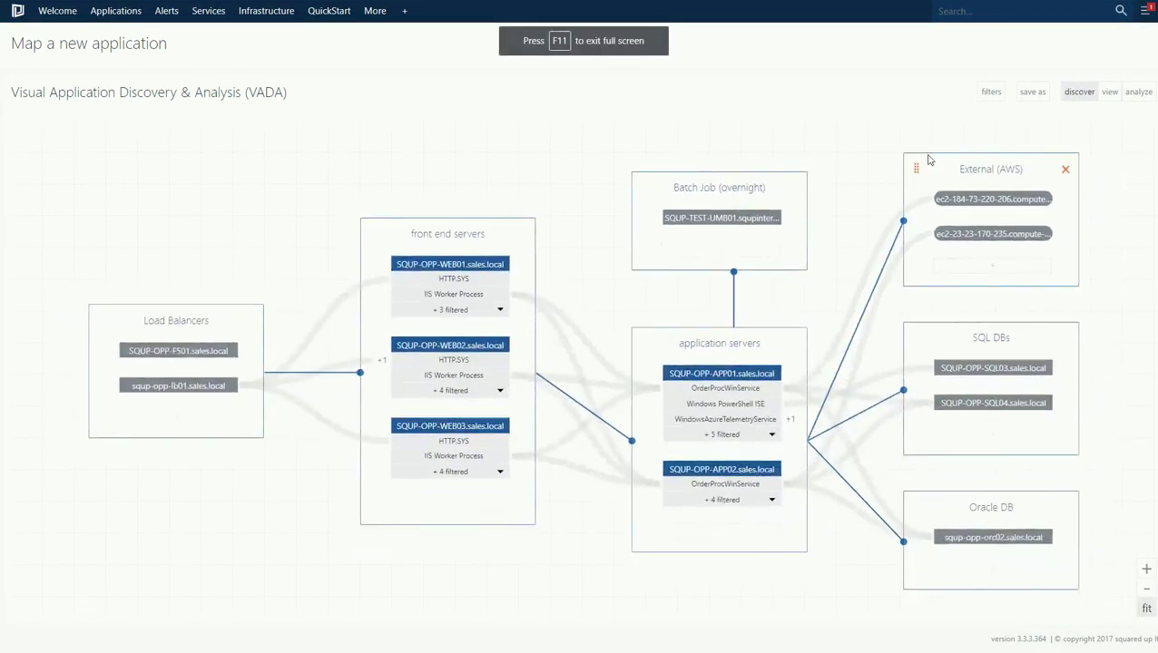
Overlay each server's health status, then its CPU, memory and connection metrics on the VADA map
left_click(1107, 95)
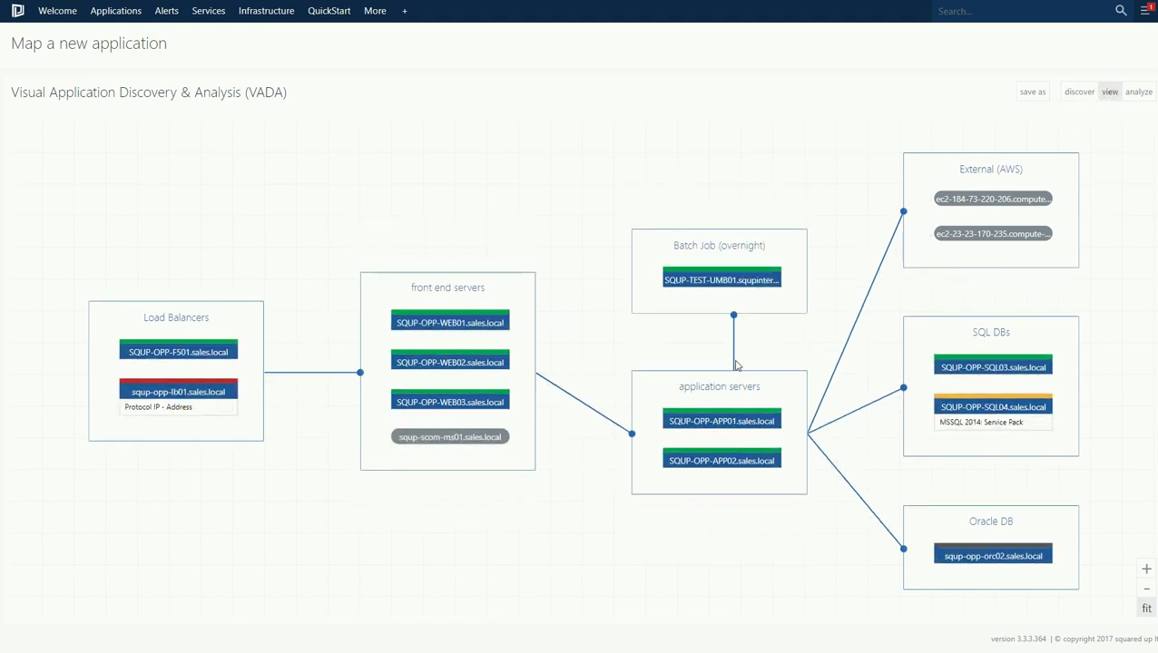
left_click(1146, 92)
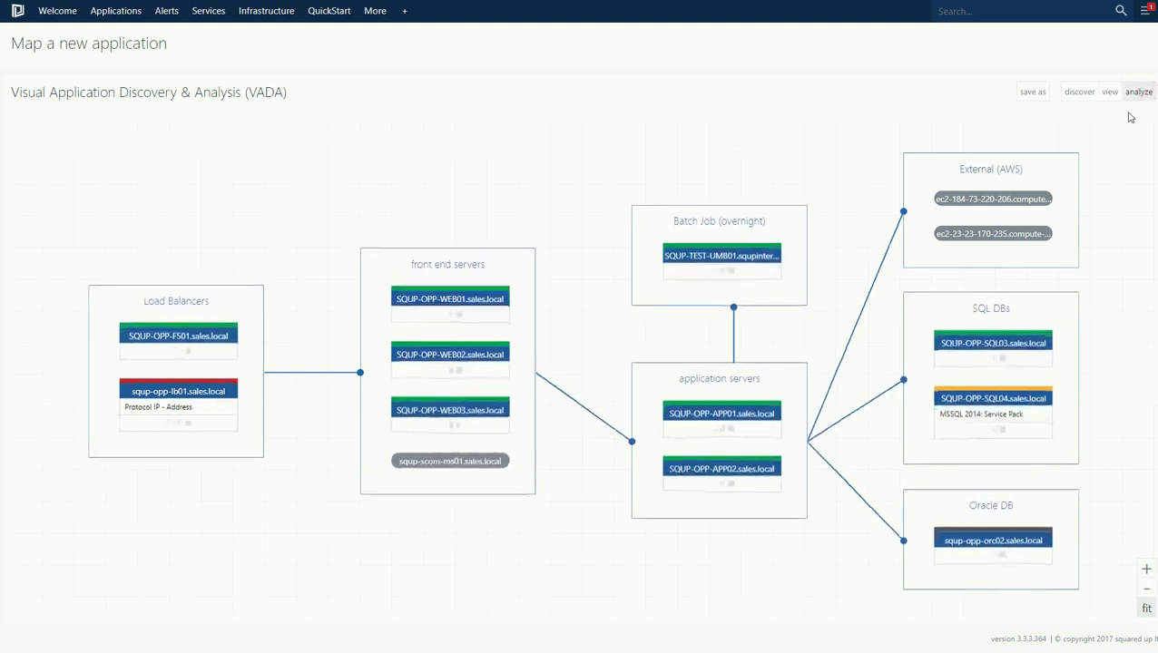